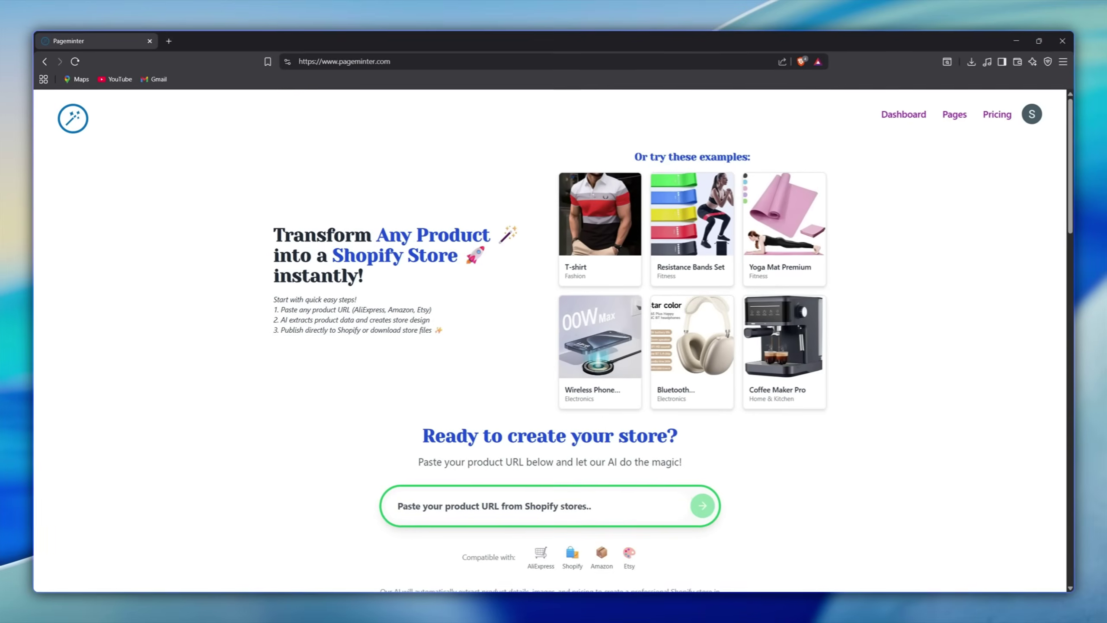
# Go from the PageMinter home page to the store-creation dashboard.
pyautogui.scroll(-5, 553, 341)
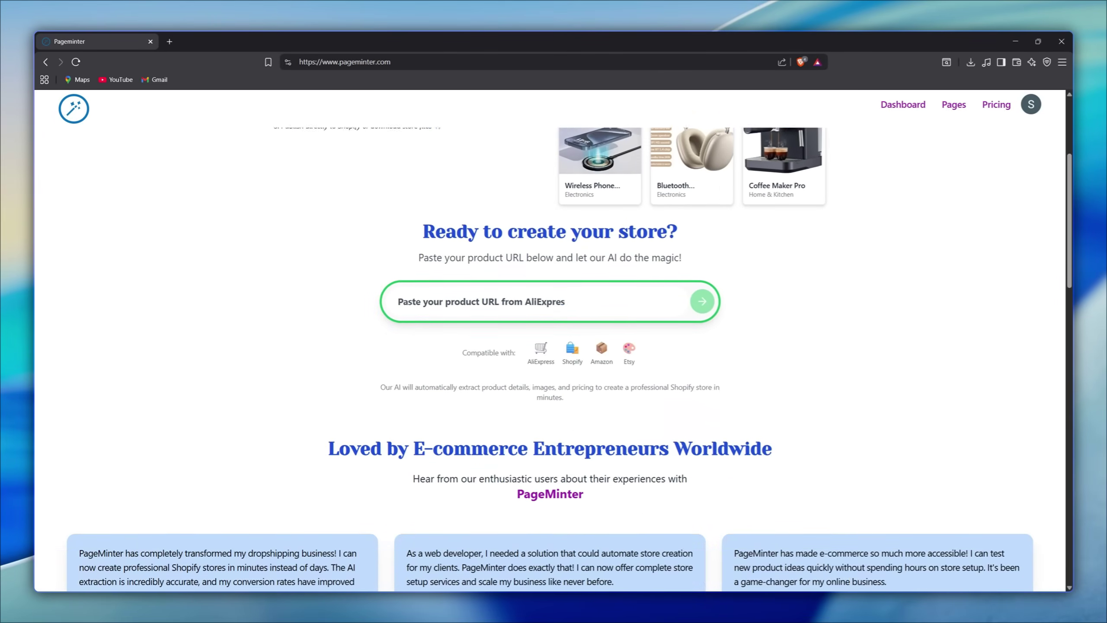
pyautogui.scroll(-6, 553, 340)
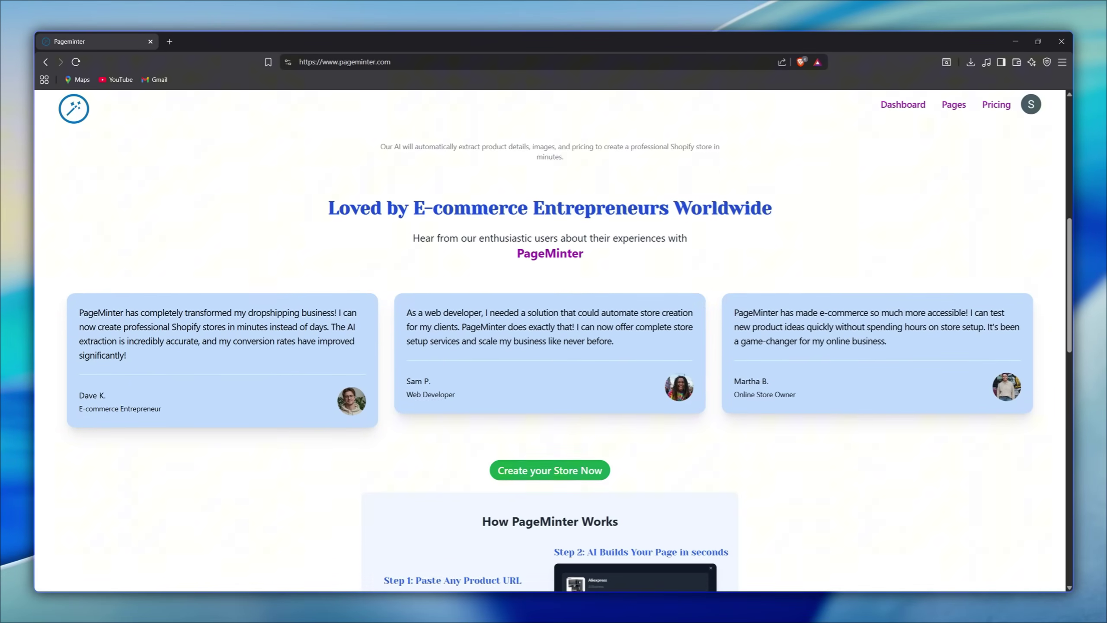
pyautogui.scroll(-6, 553, 340)
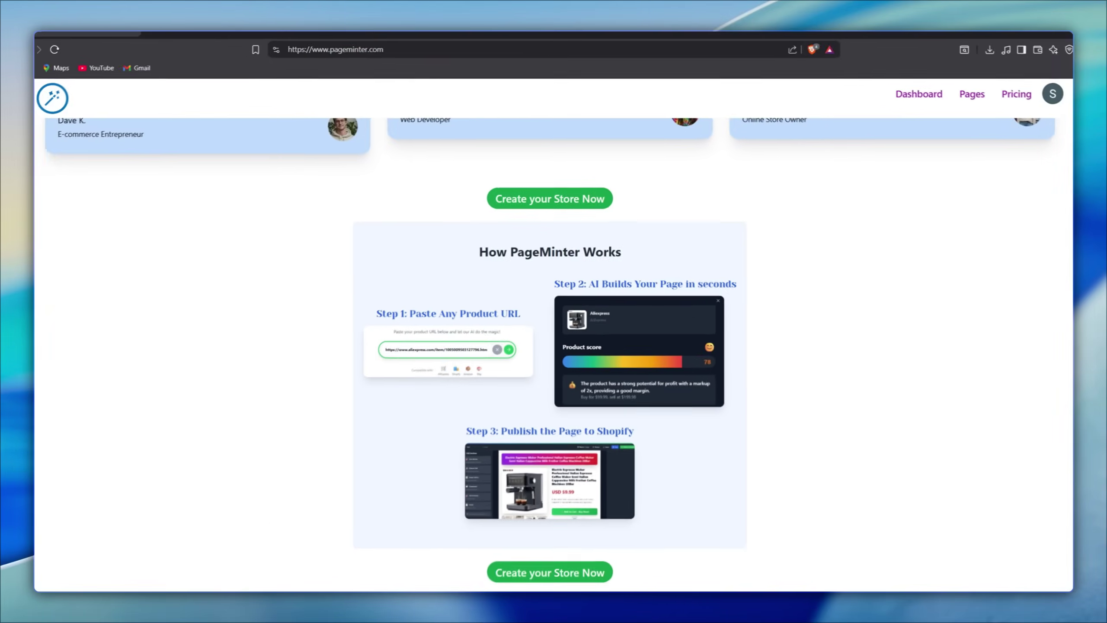
pyautogui.scroll(-3, 553, 340)
pyautogui.scroll(-10, 553, 340)
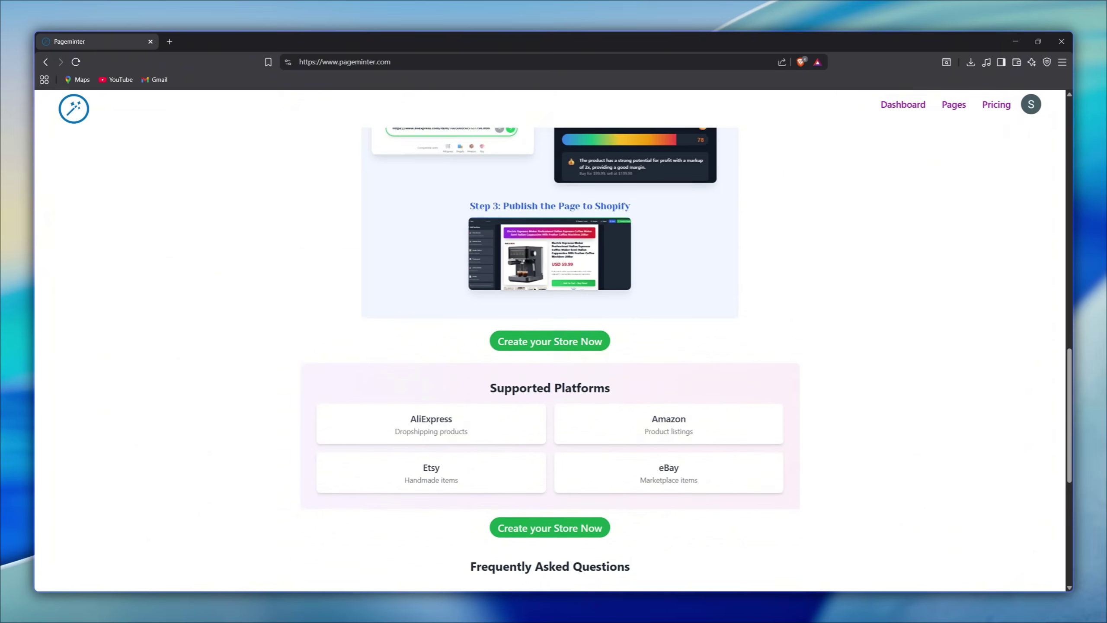
pyautogui.scroll(14, 914, 363)
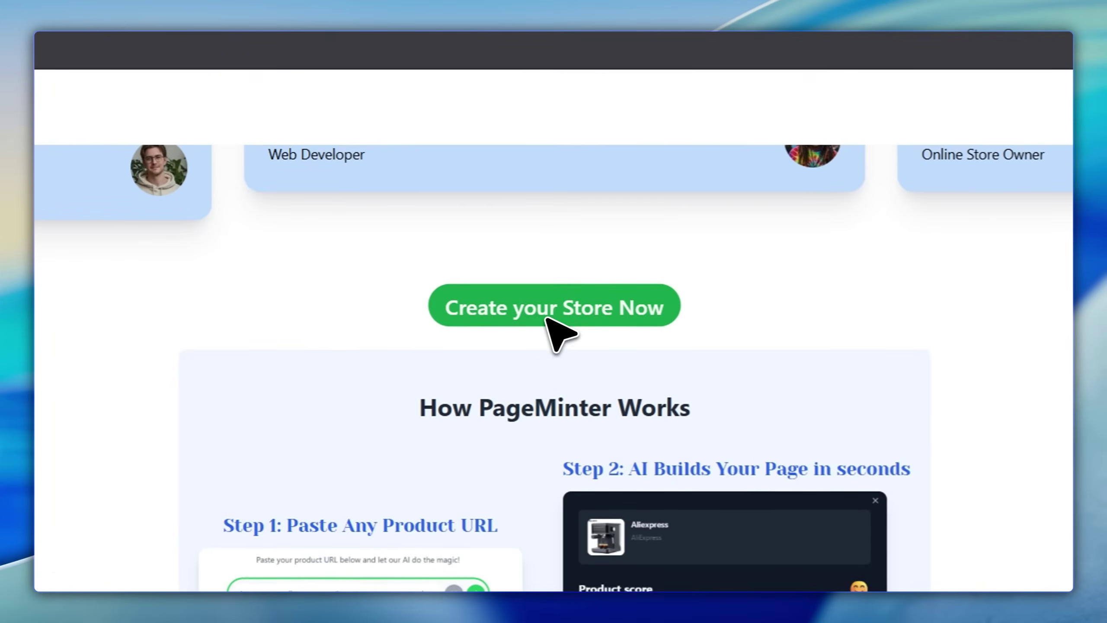
pyautogui.click(547, 213)
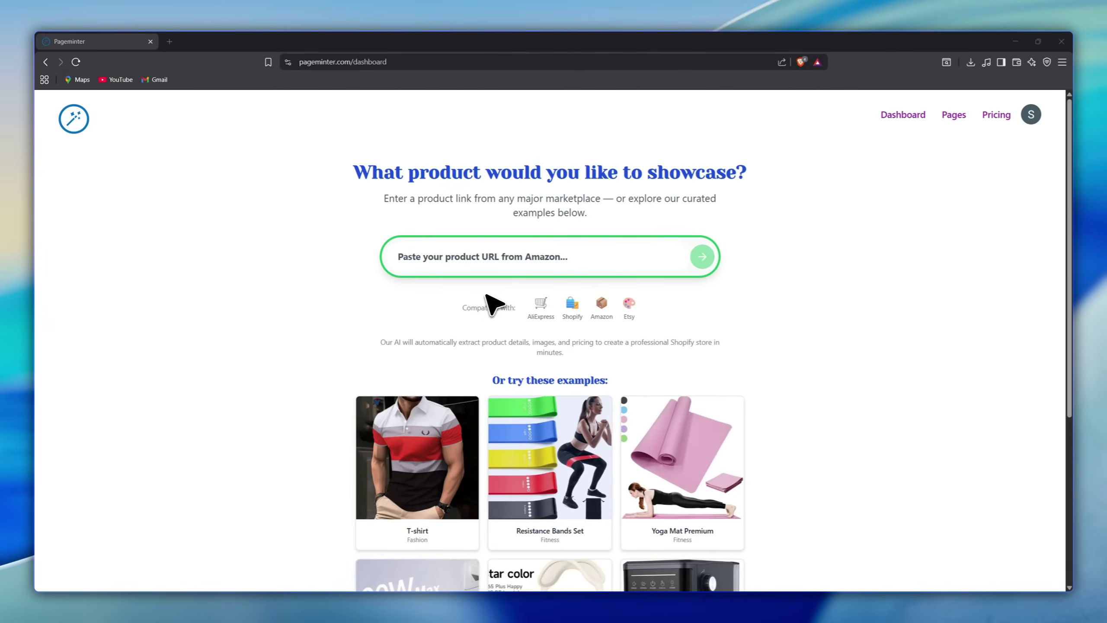
pyautogui.click(524, 318)
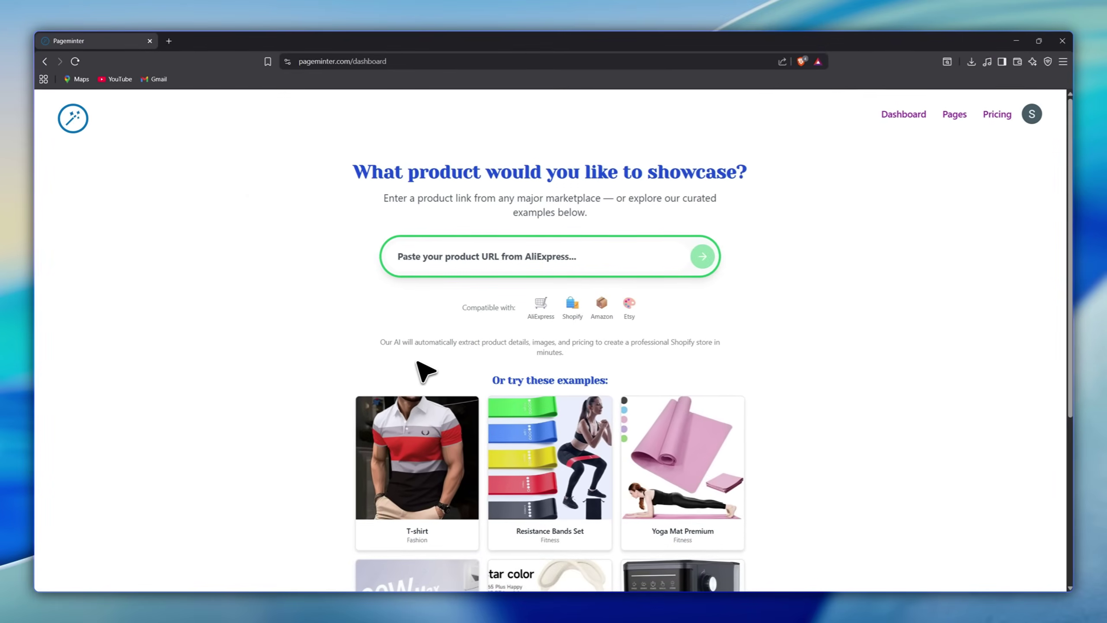
# Analyse the example striped men's polo T-shirt, which receives a product score of 80.
pyautogui.scroll(-4, 375, 362)
pyautogui.moveTo(493, 211); pyautogui.dragTo(583, 209)
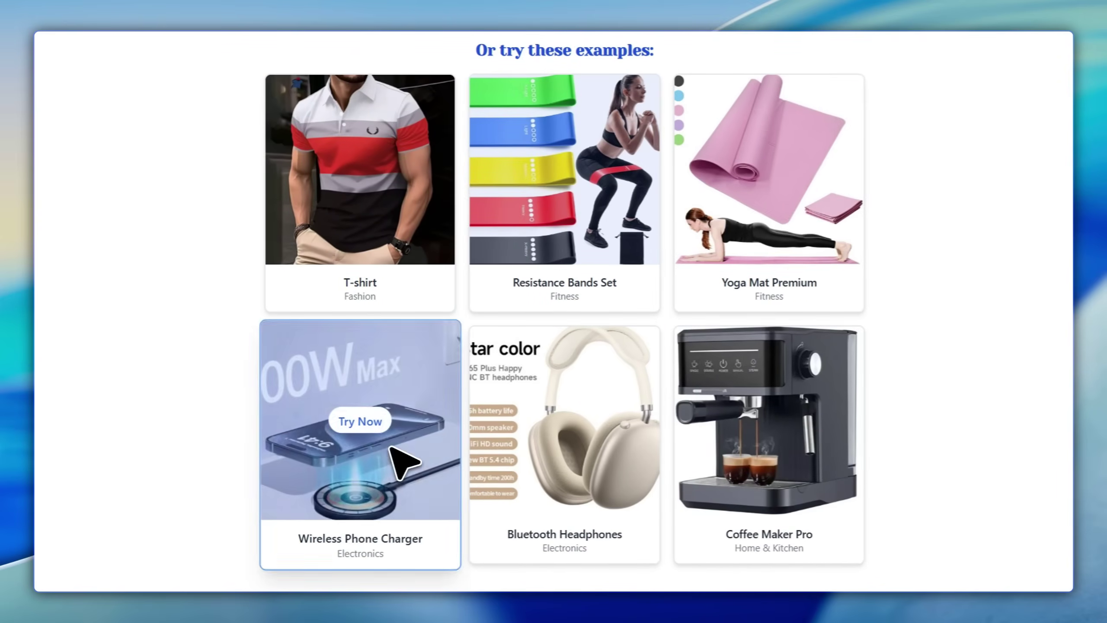
pyautogui.moveTo(421, 291)
pyautogui.click(368, 182)
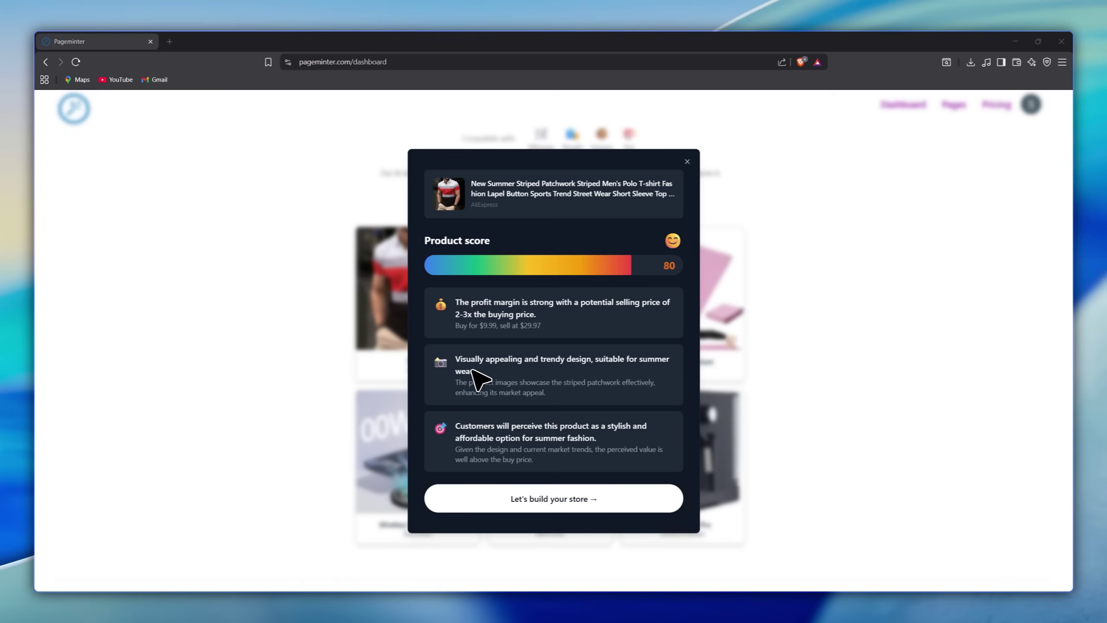
# Start building the T-shirt store and choose English as the selling language.
pyautogui.click(593, 505)
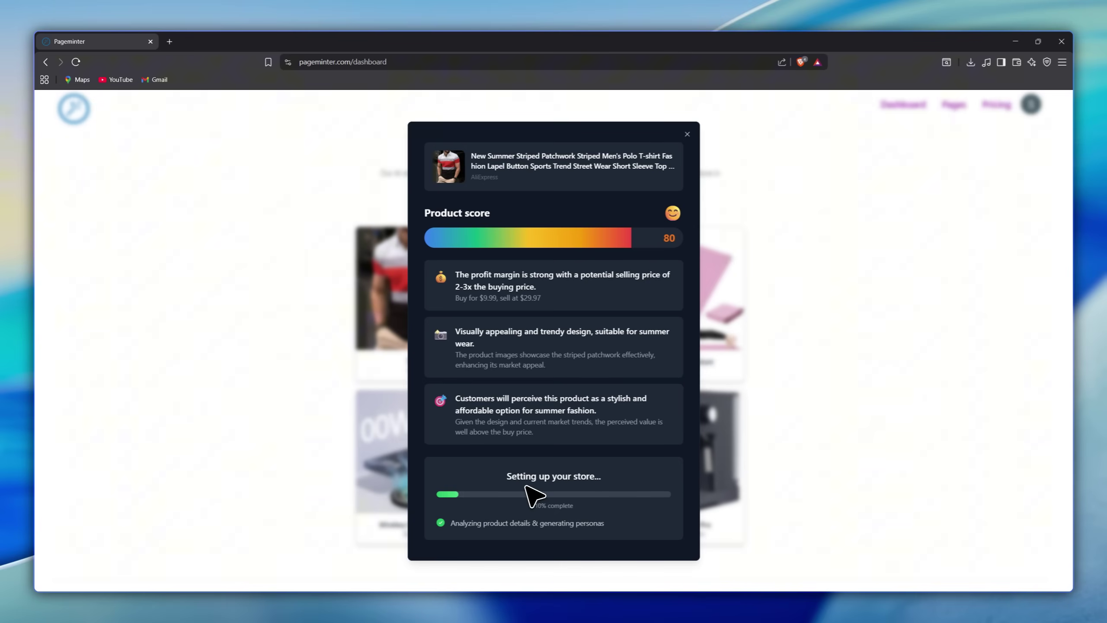
pyautogui.scroll(-5, 487, 457)
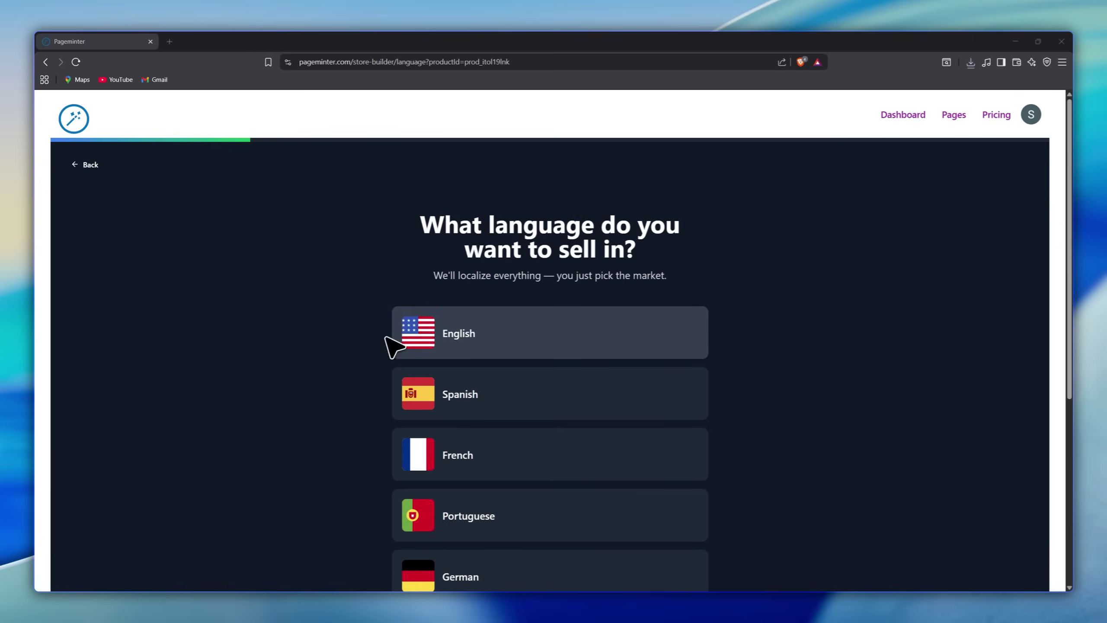
pyautogui.scroll(-5, 421, 403)
pyautogui.click(636, 484)
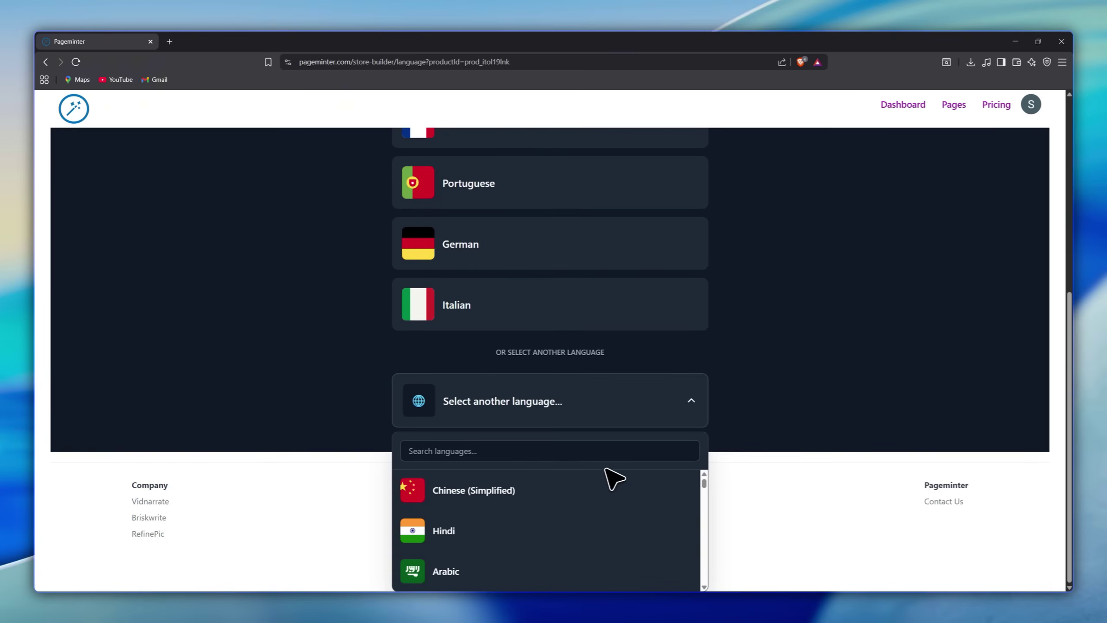
pyautogui.click(585, 408)
pyautogui.scroll(6, 586, 423)
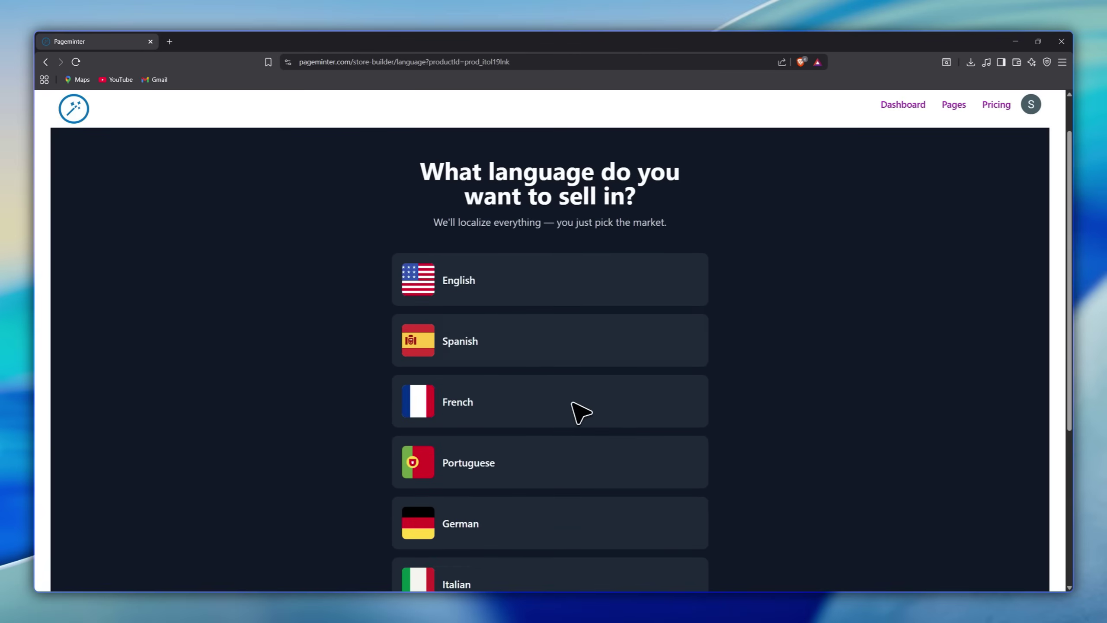
pyautogui.click(512, 297)
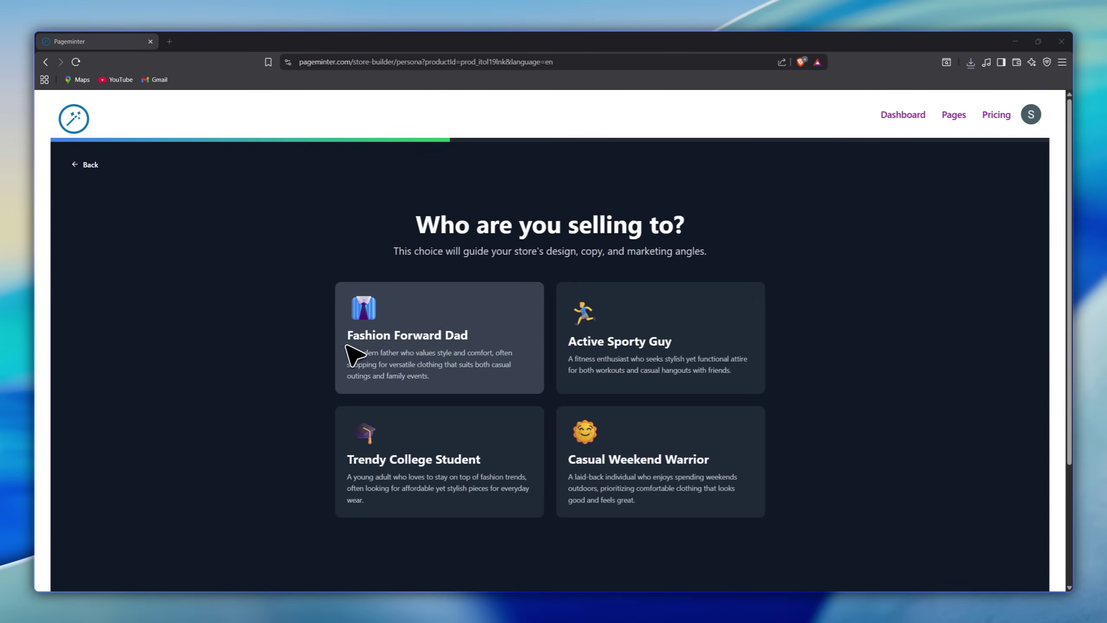
# Target the Fashion Forward Dad persona with the Elevate Dad Style Today hook, keeping all 8 images.
pyautogui.click(478, 356)
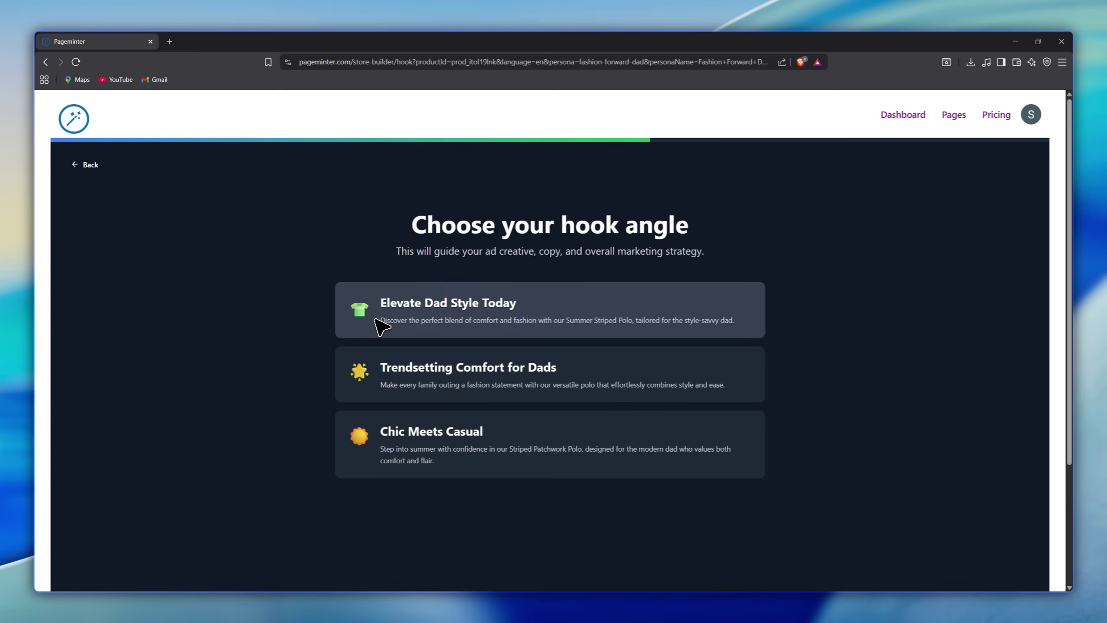
pyautogui.click(380, 320)
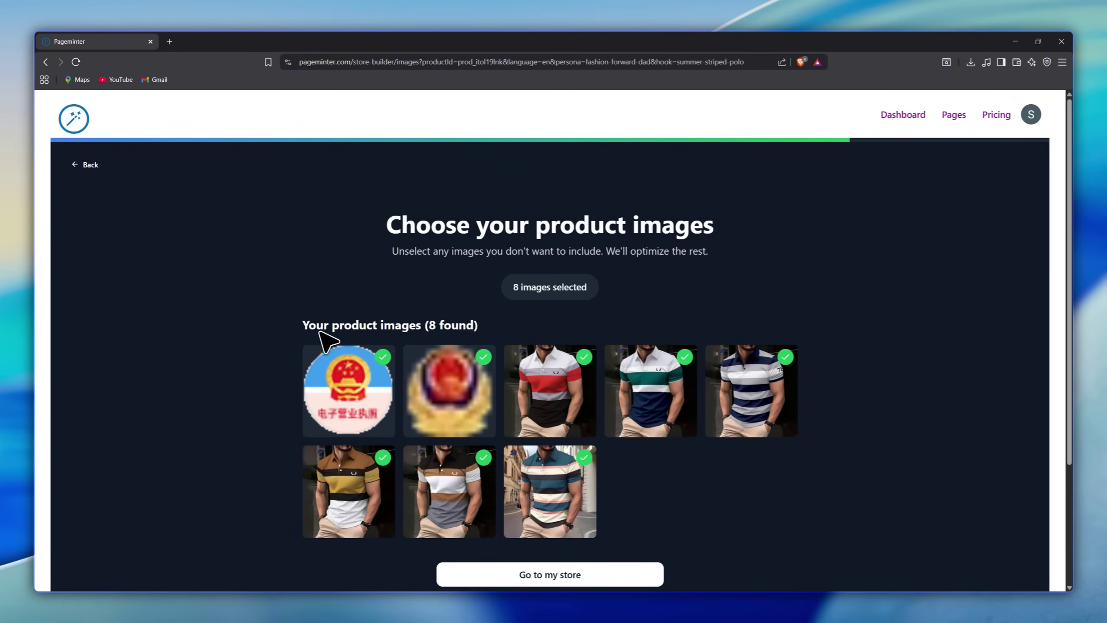
pyautogui.scroll(-2, 653, 427)
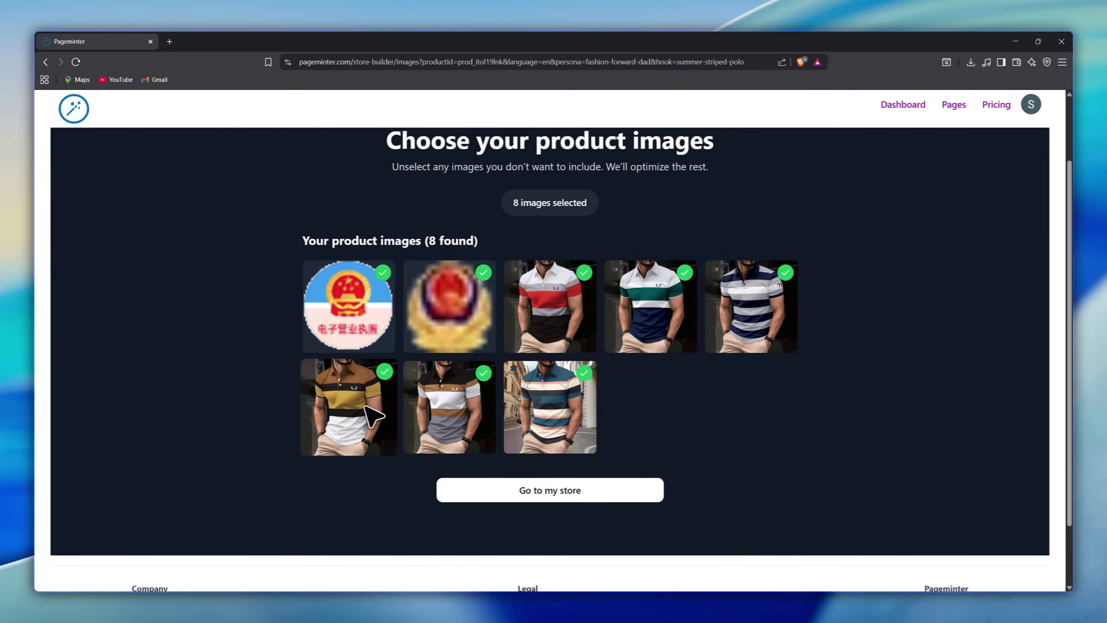
pyautogui.click(565, 495)
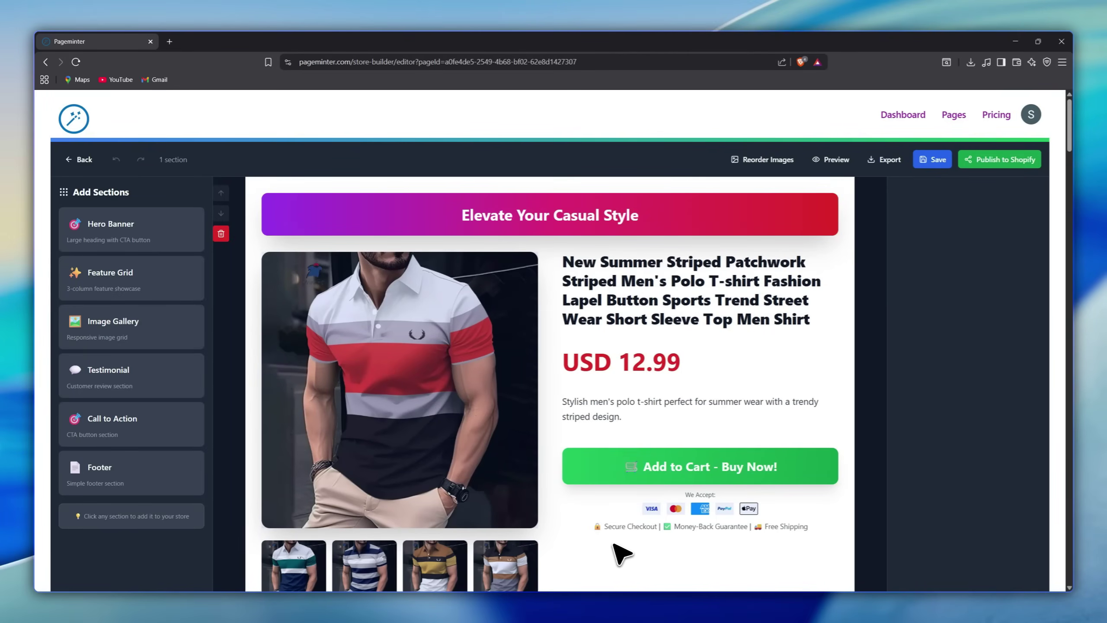
pyautogui.scroll(-2, 621, 553)
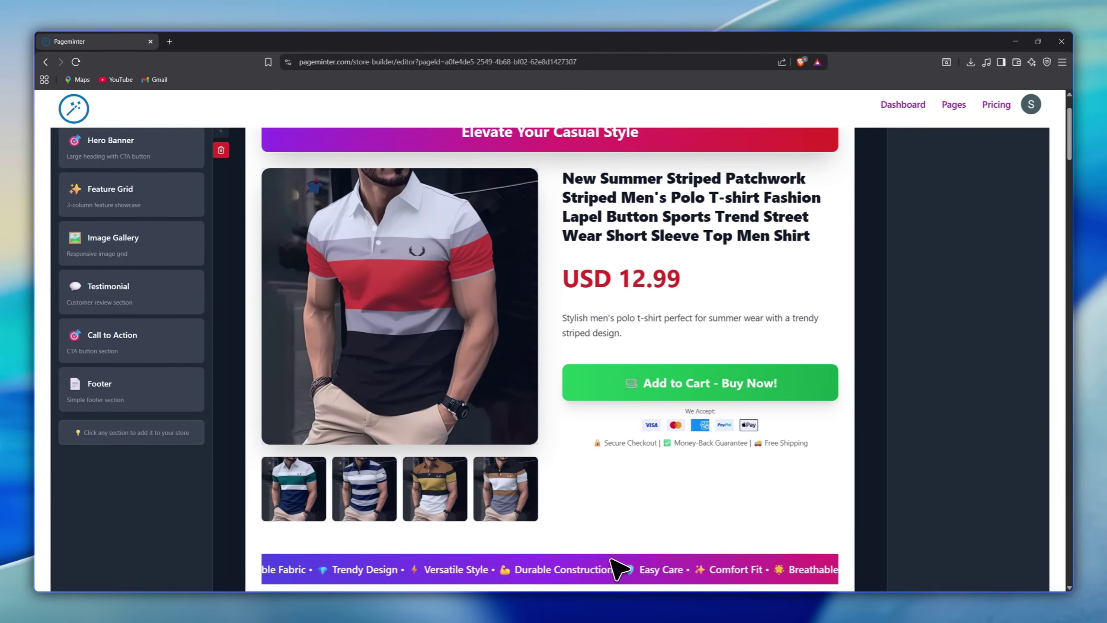
pyautogui.scroll(-5, 611, 559)
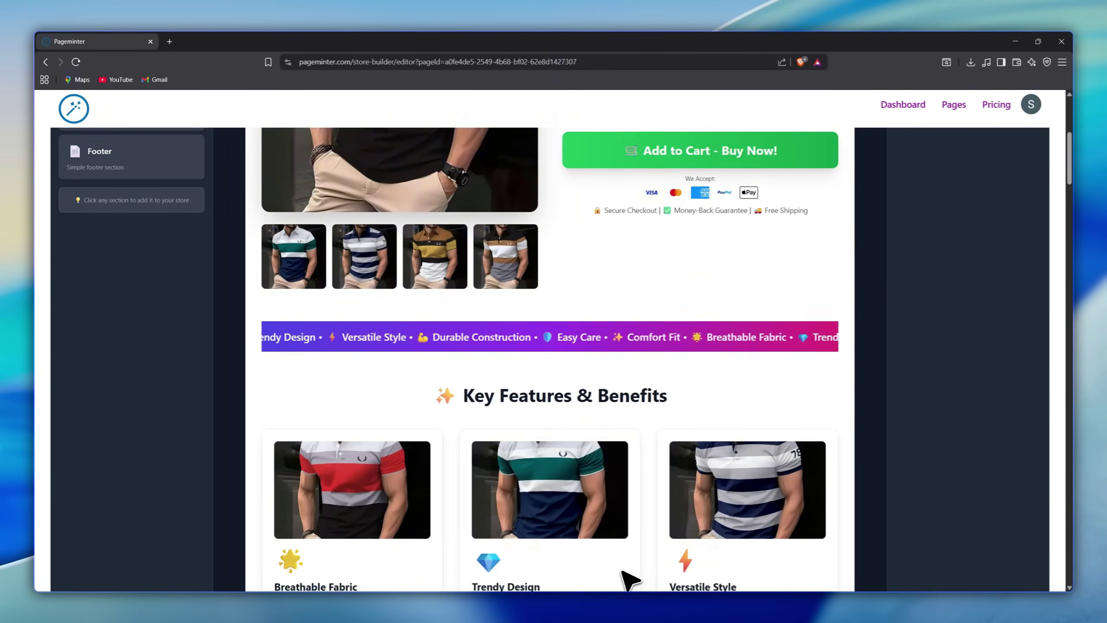
pyautogui.scroll(-9, 624, 573)
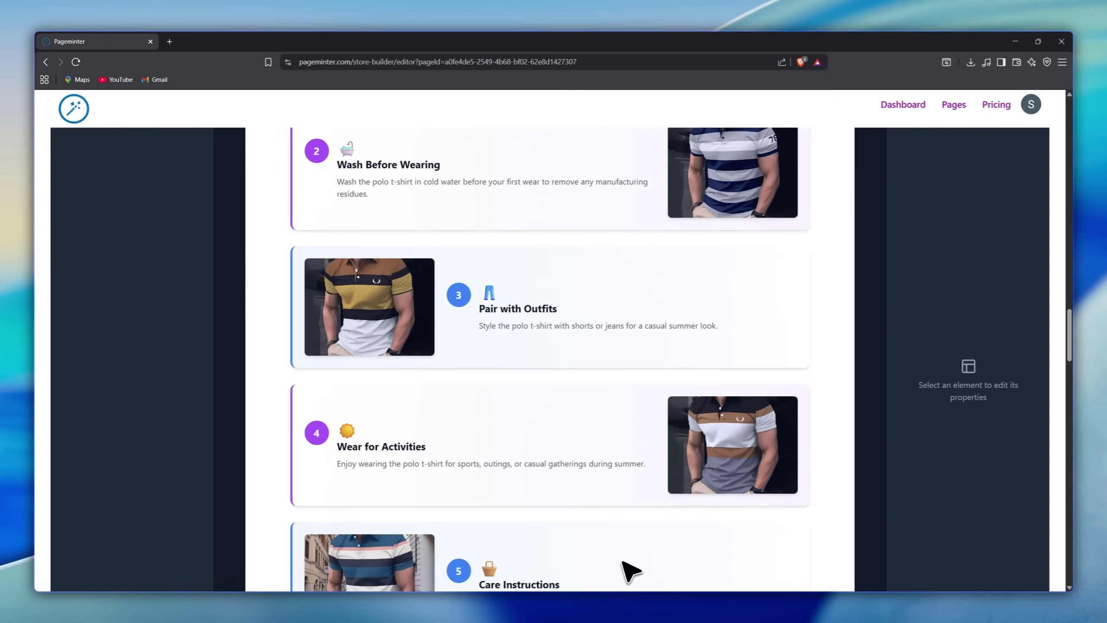
pyautogui.scroll(-3, 630, 570)
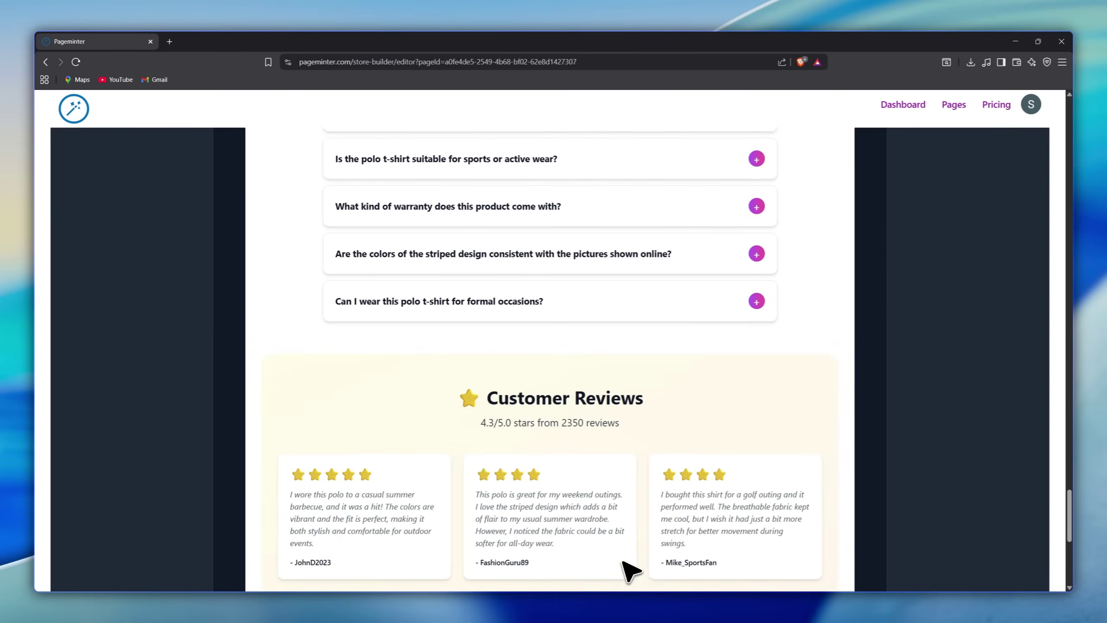
pyautogui.scroll(-5, 630, 570)
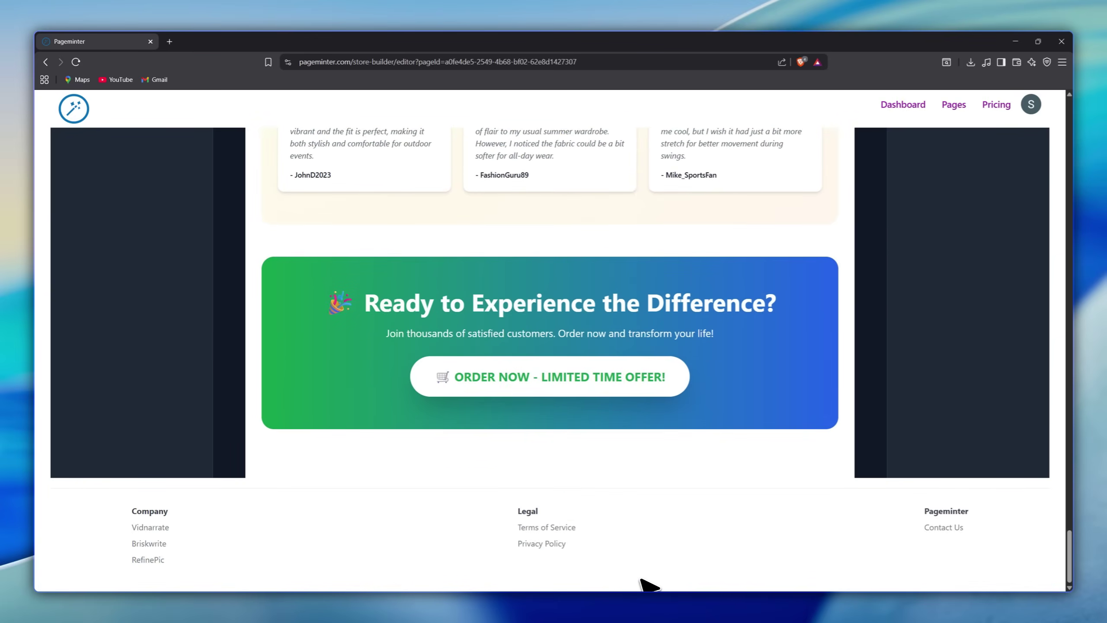
pyautogui.scroll(20, 824, 543)
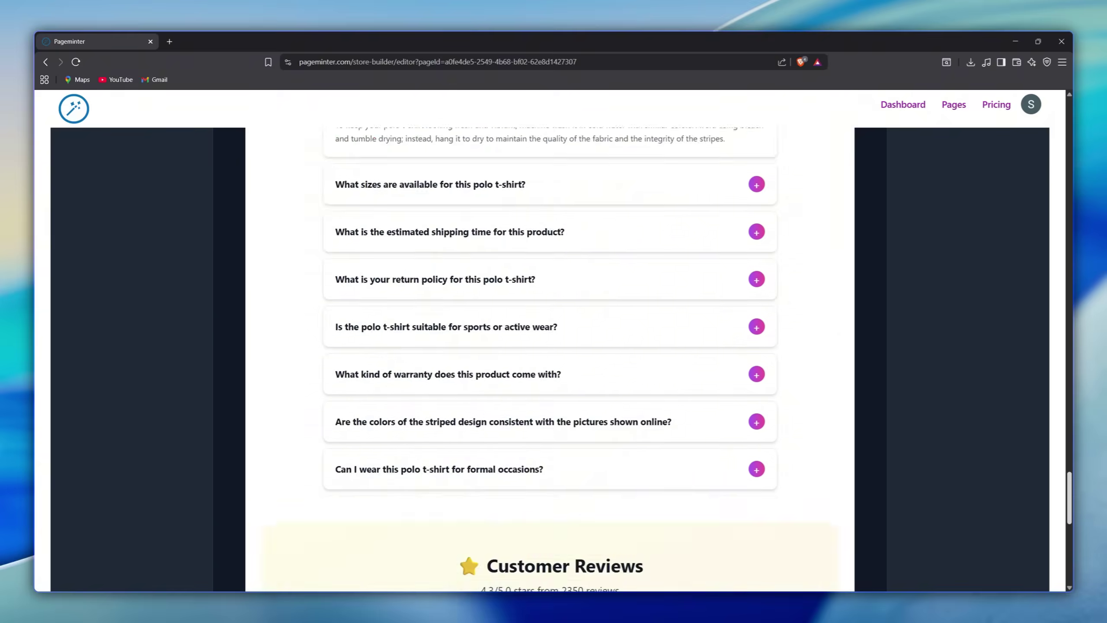
pyautogui.scroll(20, 550, 348)
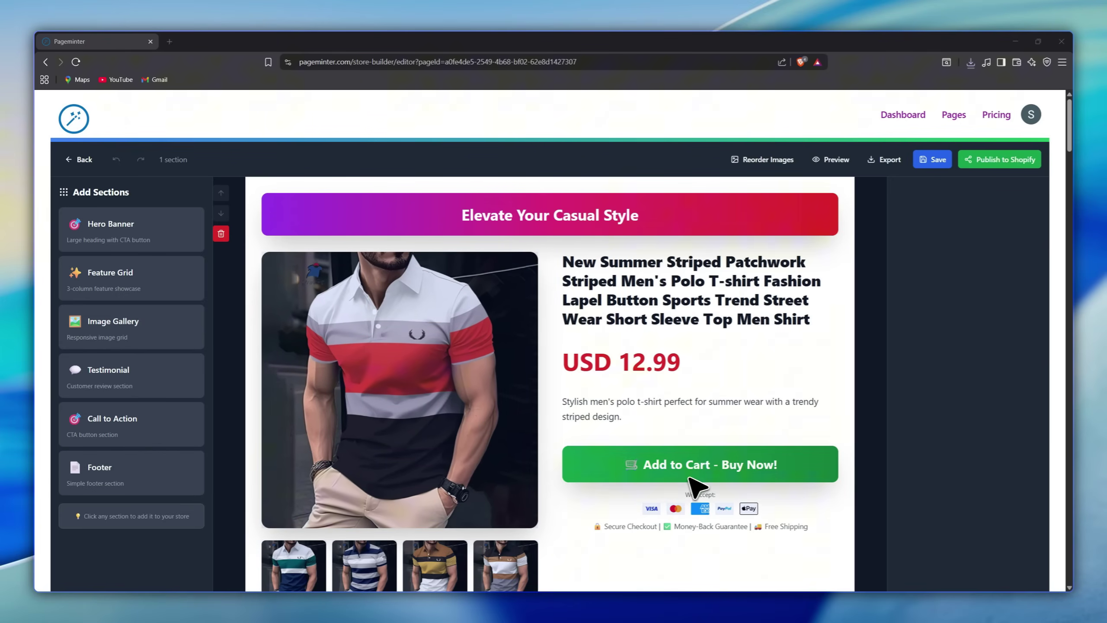
pyautogui.scroll(-4, 494, 485)
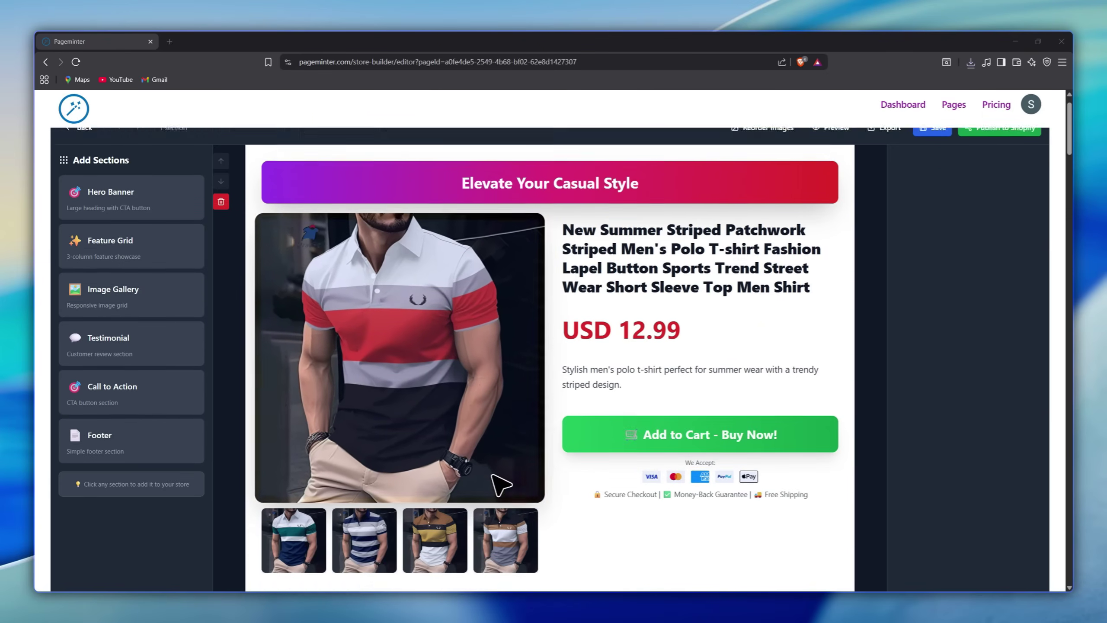
pyautogui.scroll(4, 486, 468)
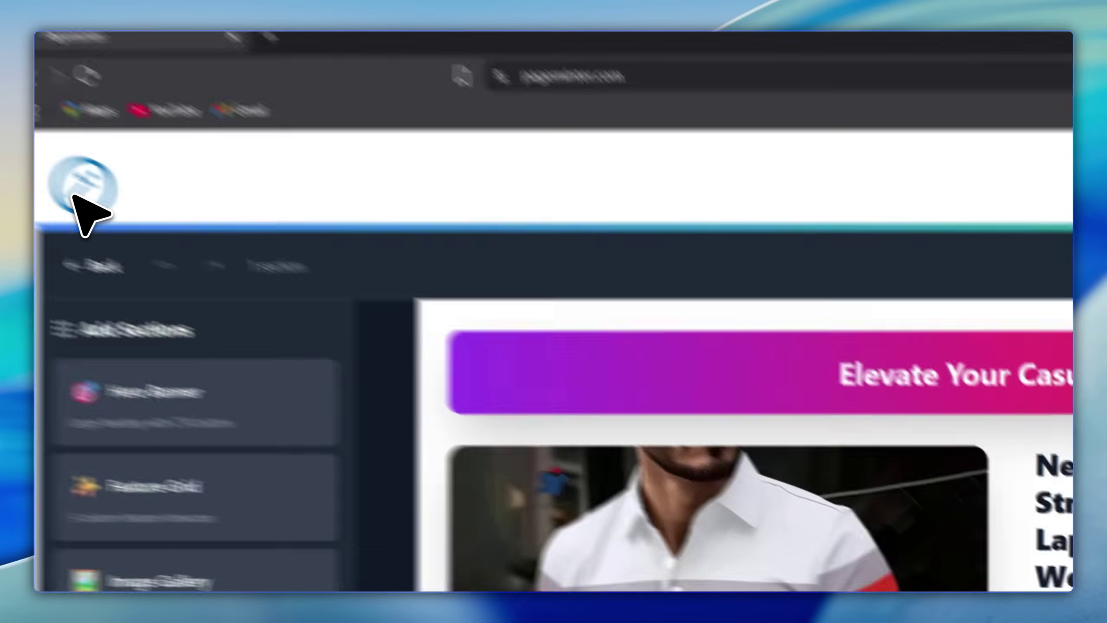
# Return from the editor to the PageMinter home page with its URL field.
pyautogui.click(73, 118)
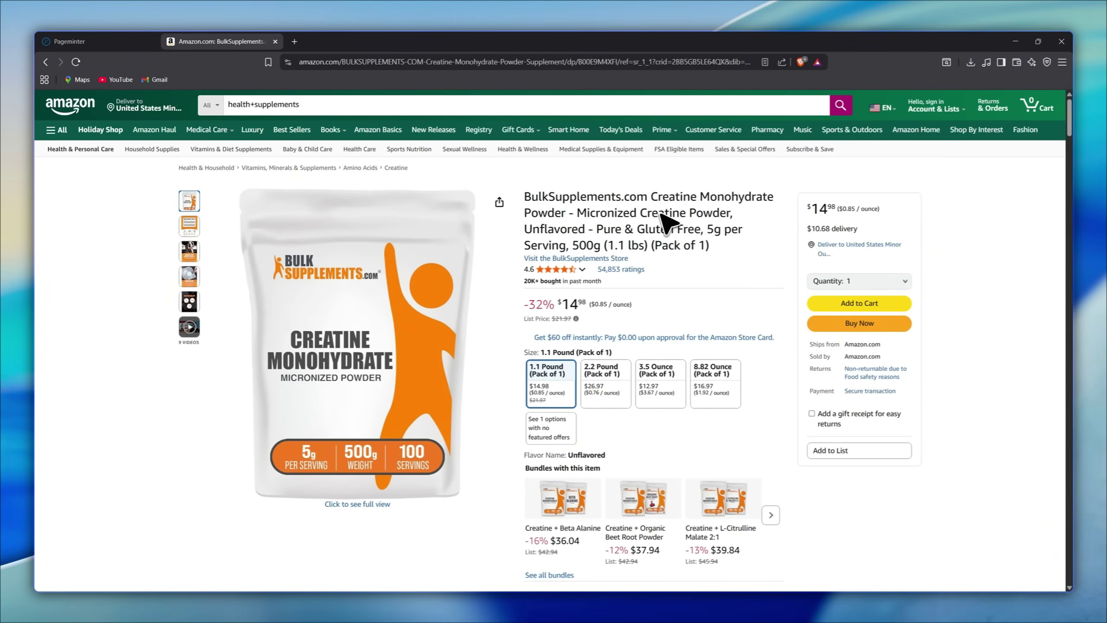
pyautogui.scroll(-10, 741, 316)
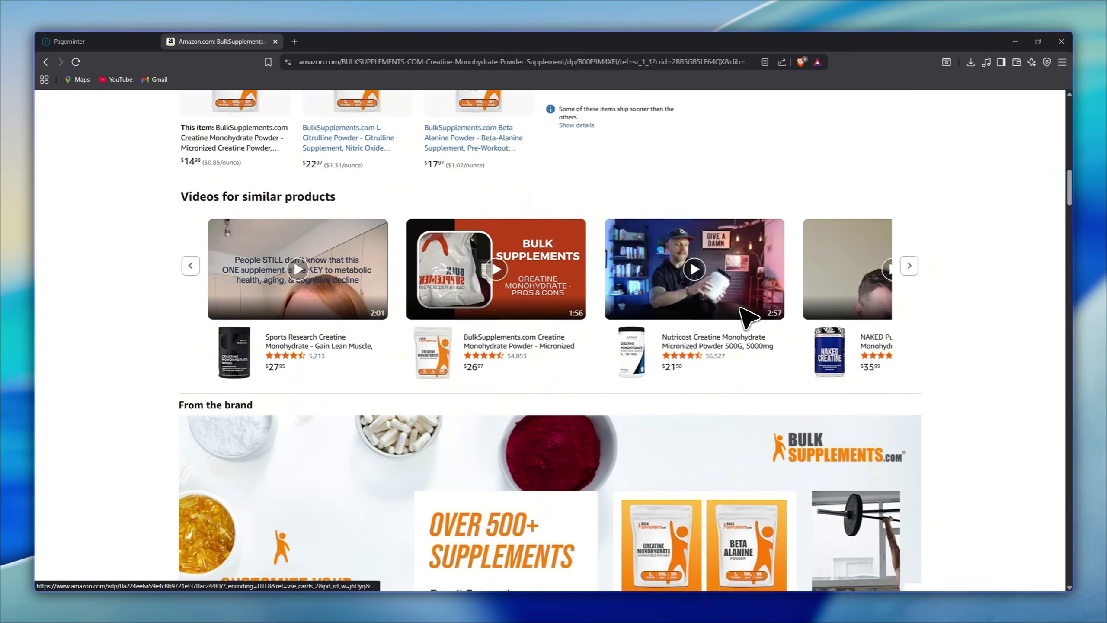
pyautogui.scroll(-15, 828, 431)
pyautogui.scroll(12, 814, 456)
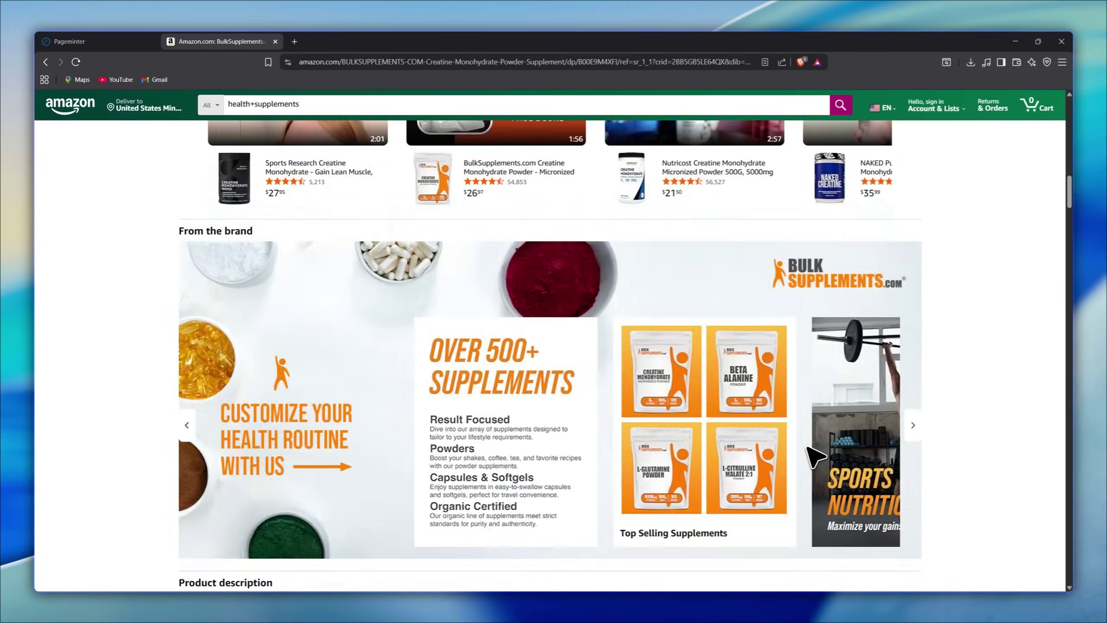
pyautogui.scroll(15, 815, 456)
# Copy the web address of Amazon's BulkSupplements Creatine Monohydrate product page.
pyautogui.click(325, 67)
pyautogui.rightClick(324, 69)
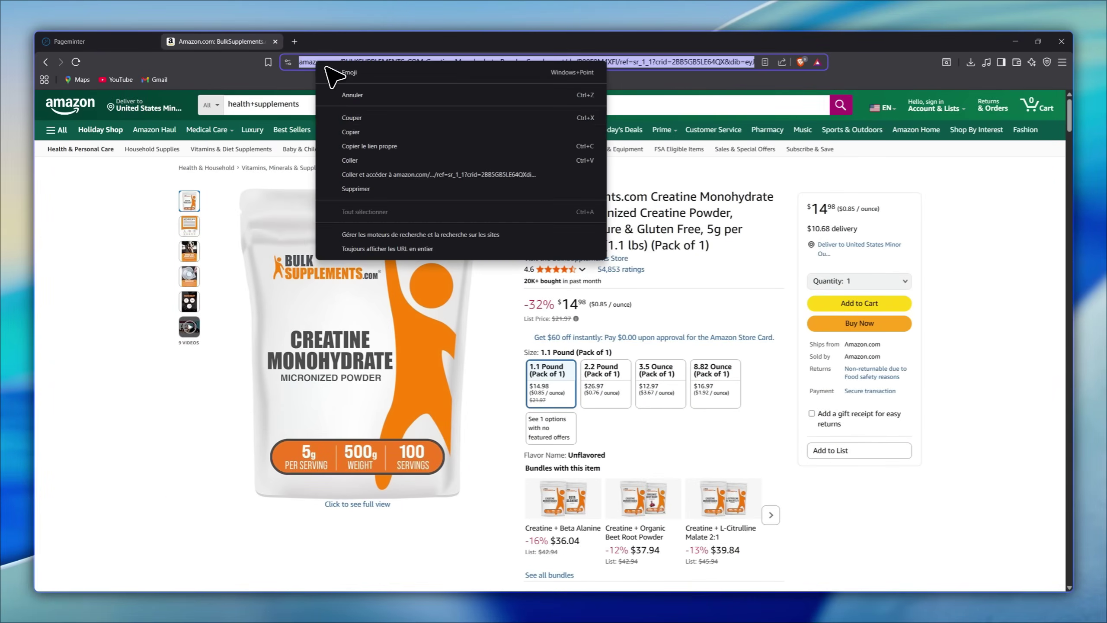
pyautogui.click(344, 123)
# Paste the Amazon creatine link into PageMinter's URL field and submit it for analysis.
pyautogui.click(107, 39)
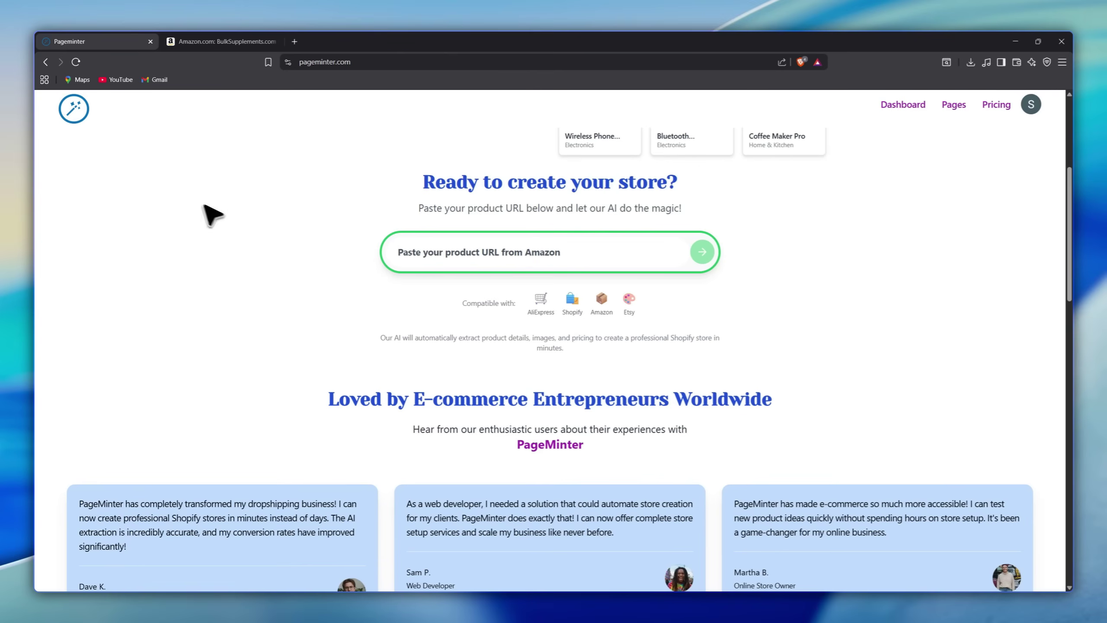
pyautogui.rightClick(441, 255)
pyautogui.click(495, 389)
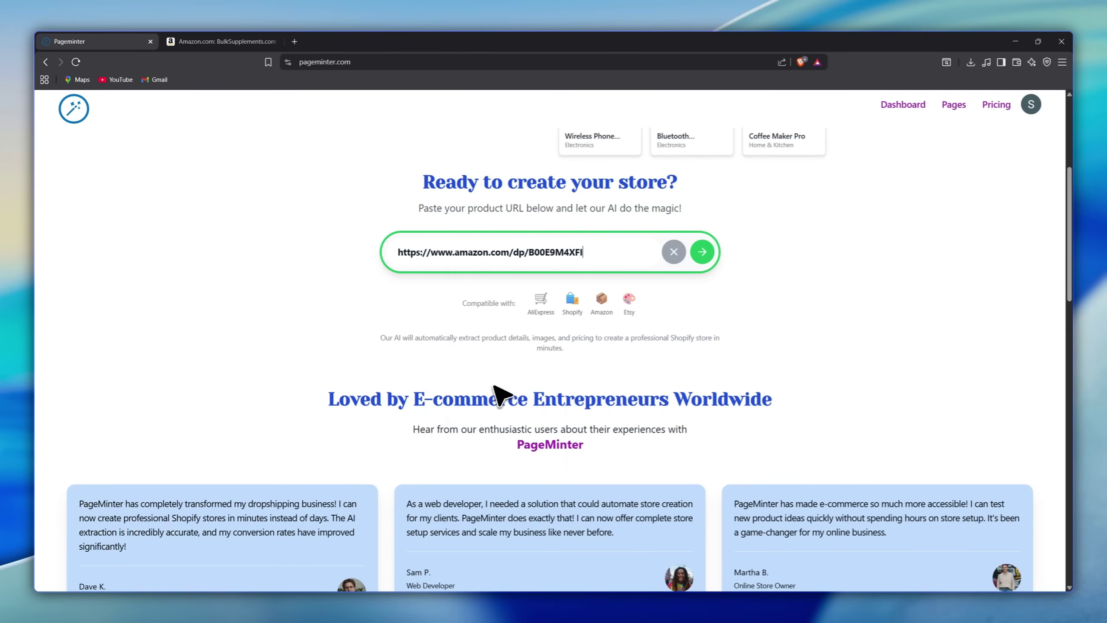
pyautogui.click(701, 261)
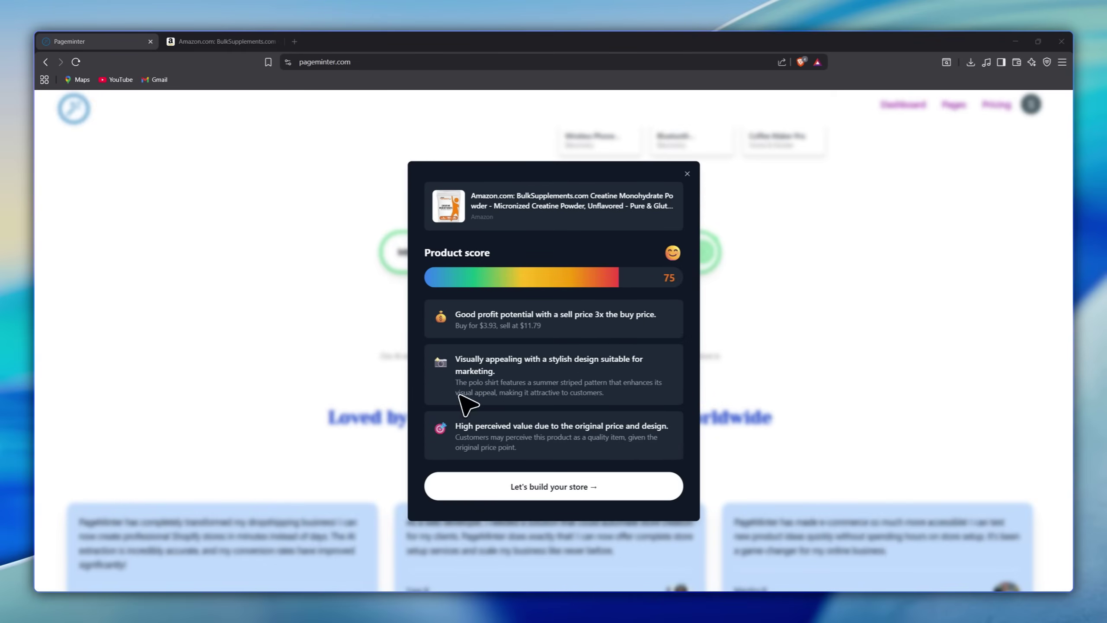
# Build the store in English for Active Retirees with the Effortless Elegance hook, keeping all 10 images.
pyautogui.click(571, 487)
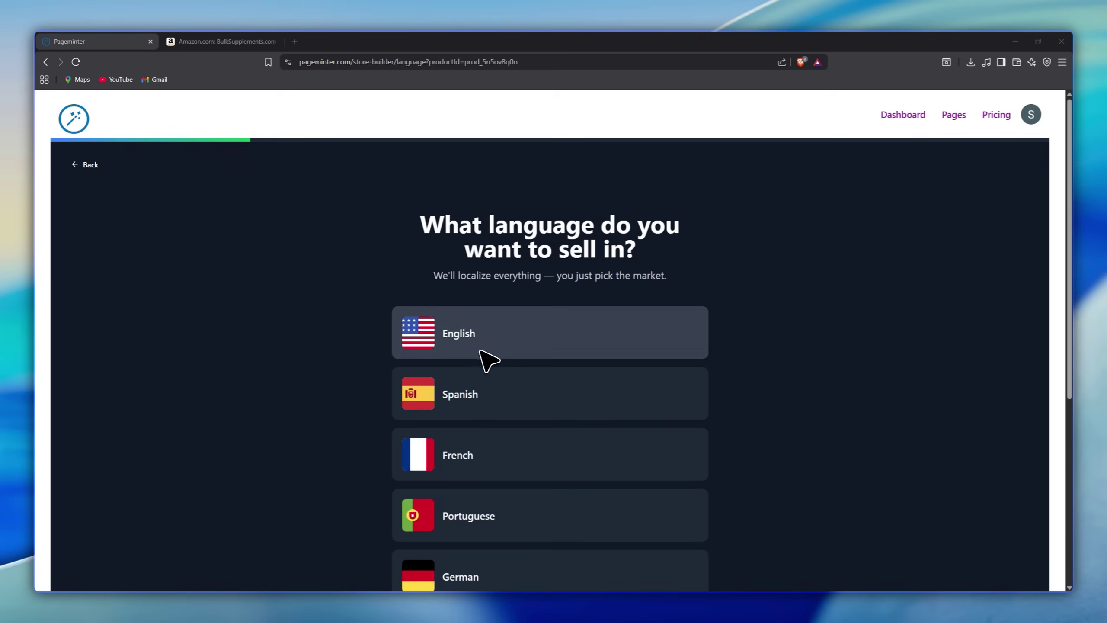
pyautogui.scroll(-5, 479, 436)
pyautogui.scroll(5, 462, 393)
pyautogui.click(476, 344)
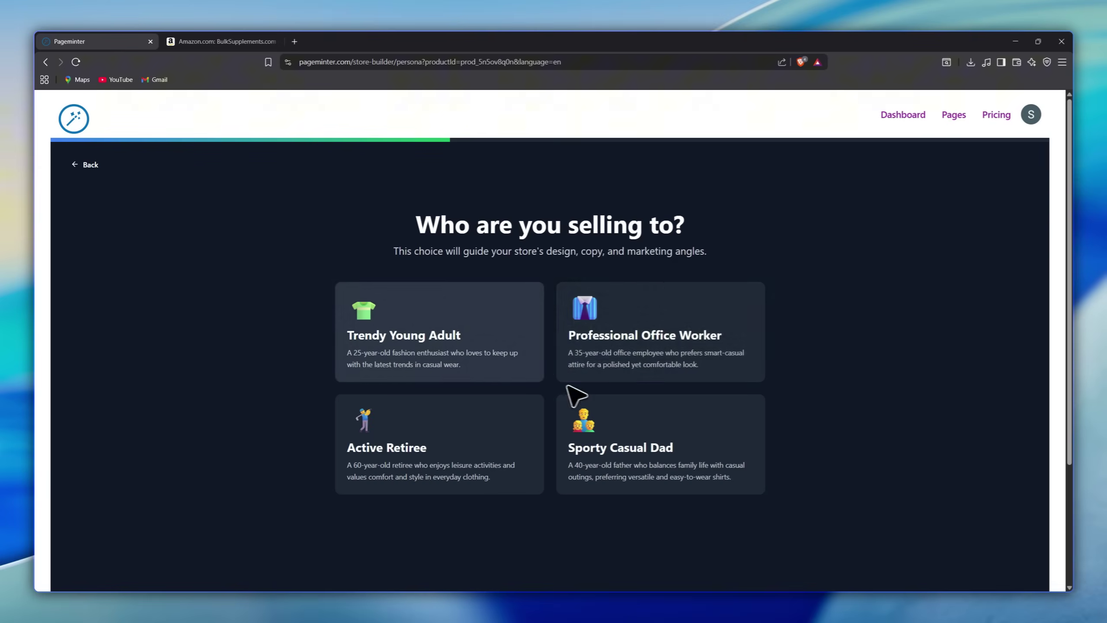
pyautogui.click(471, 442)
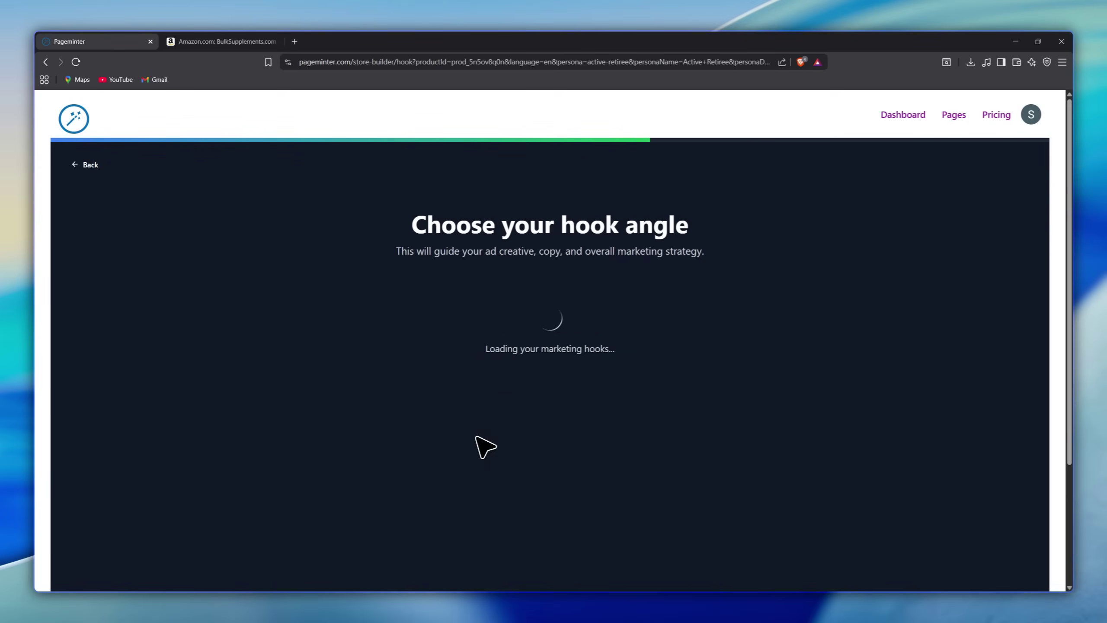
pyautogui.click(460, 447)
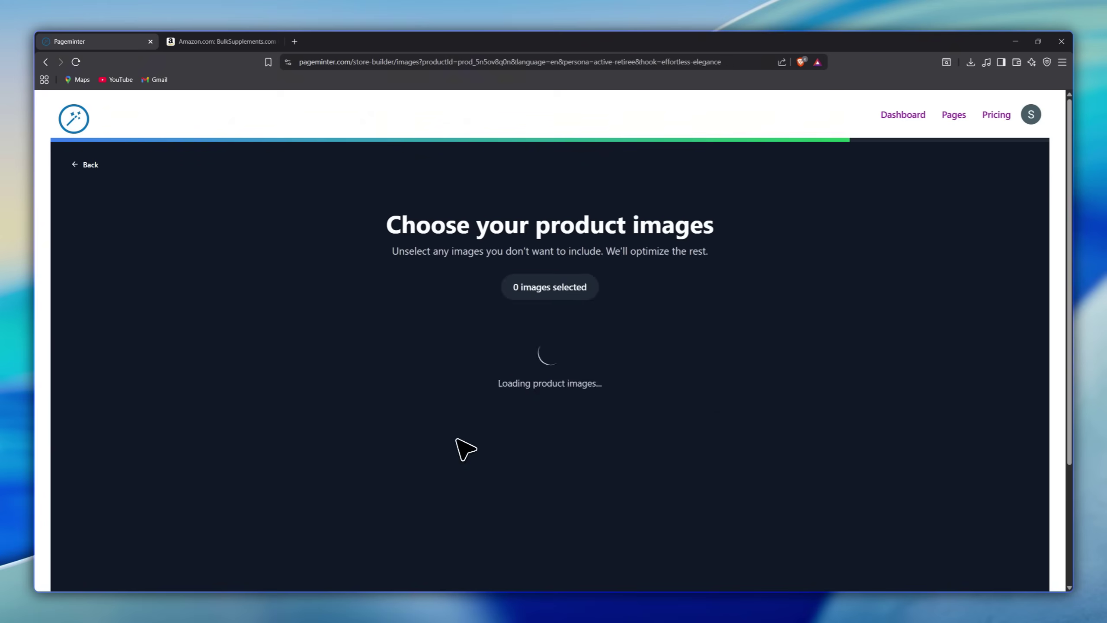
pyautogui.scroll(-3, 610, 479)
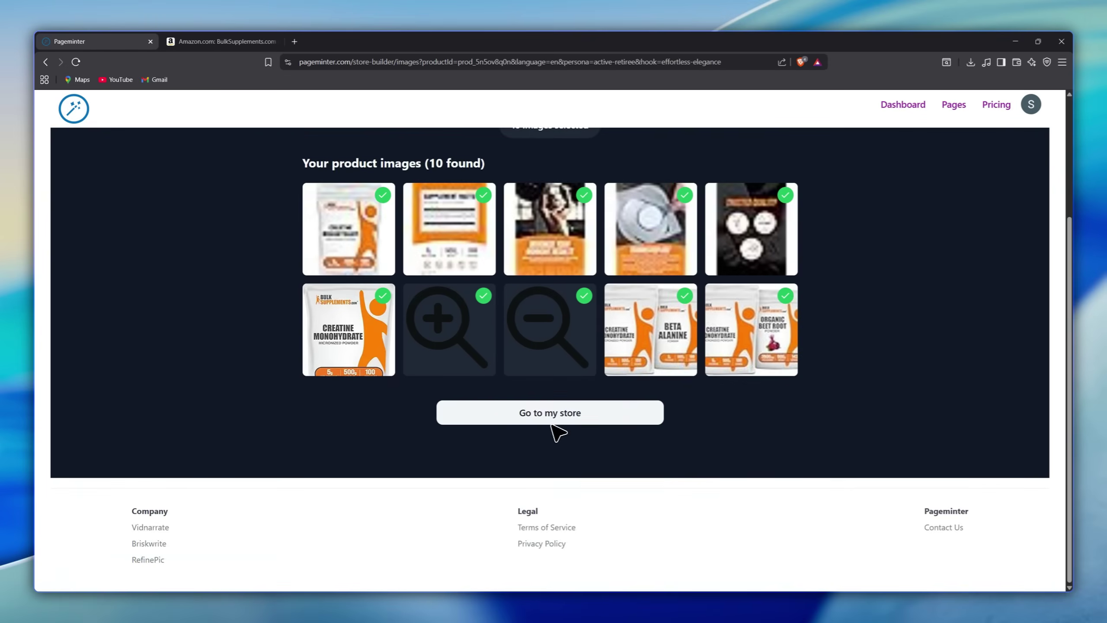
pyautogui.click(553, 416)
# Rename the BulkSupplements.com brand heading to Money4Life.
pyautogui.scroll(-6, 689, 474)
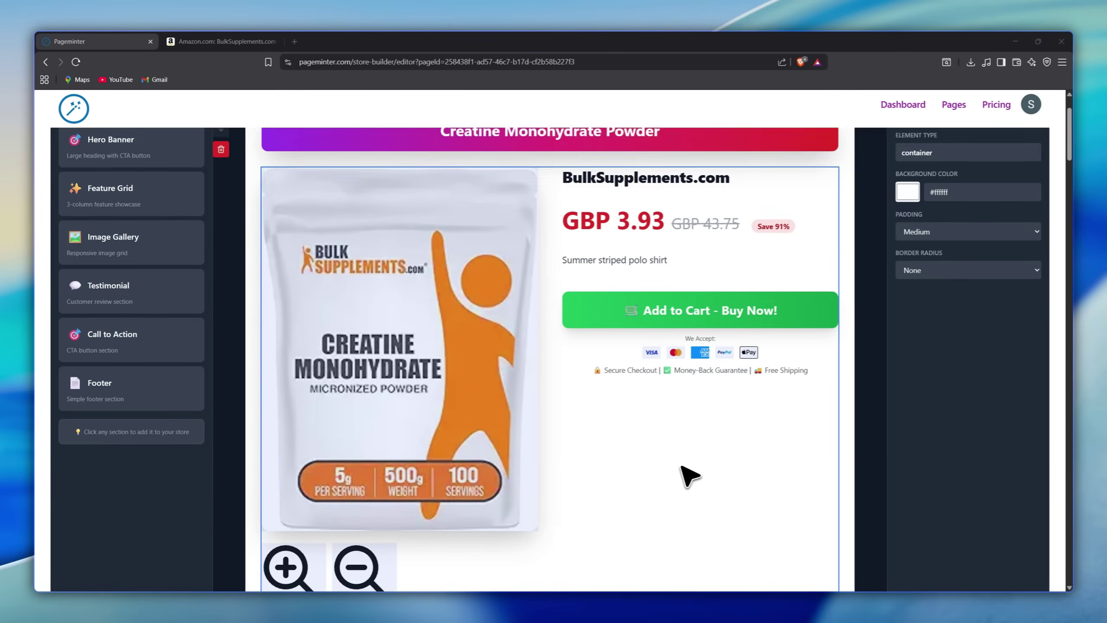
pyautogui.scroll(-4, 722, 429)
pyautogui.scroll(12, 709, 425)
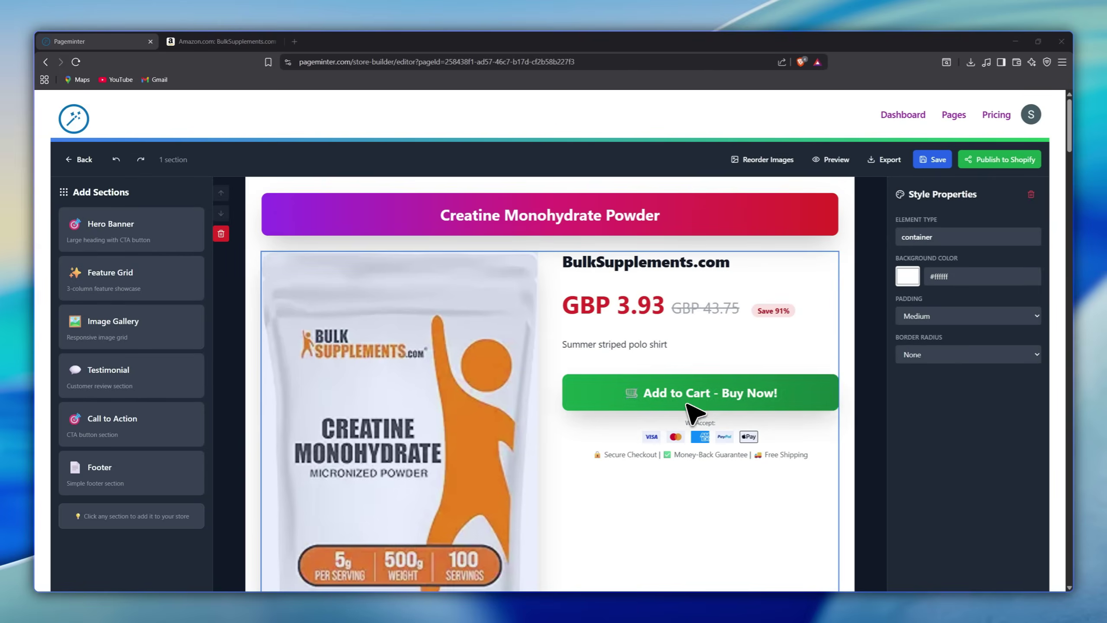
pyautogui.click(605, 265)
pyautogui.doubleClick(603, 263)
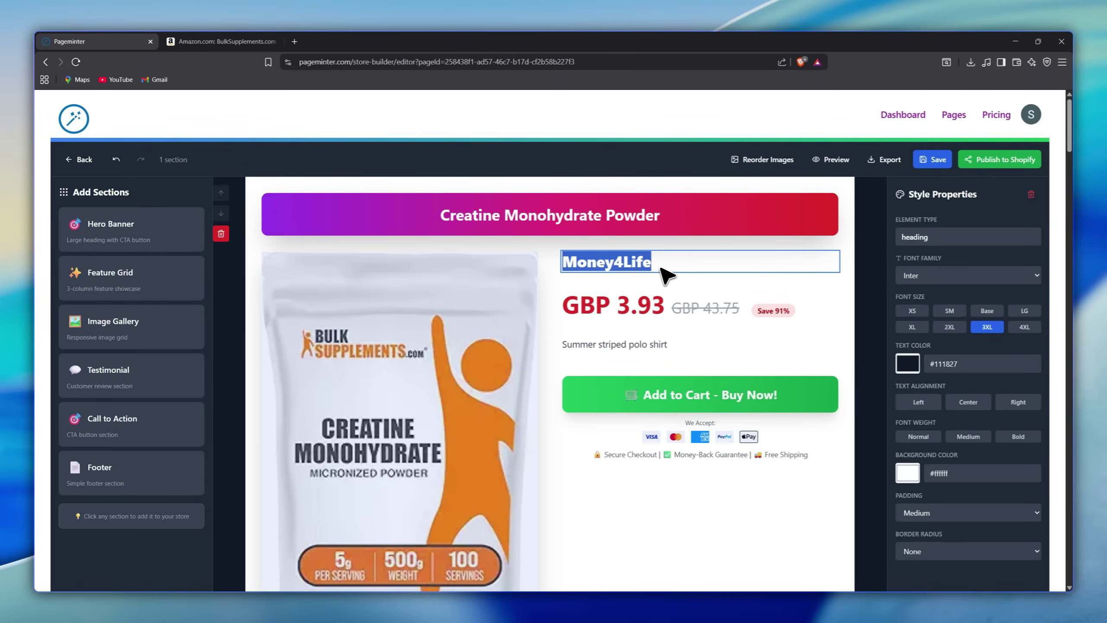
# Style the Add to Cart button with a yellow background, 4XL Roboto text and Medium padding.
pyautogui.click(586, 399)
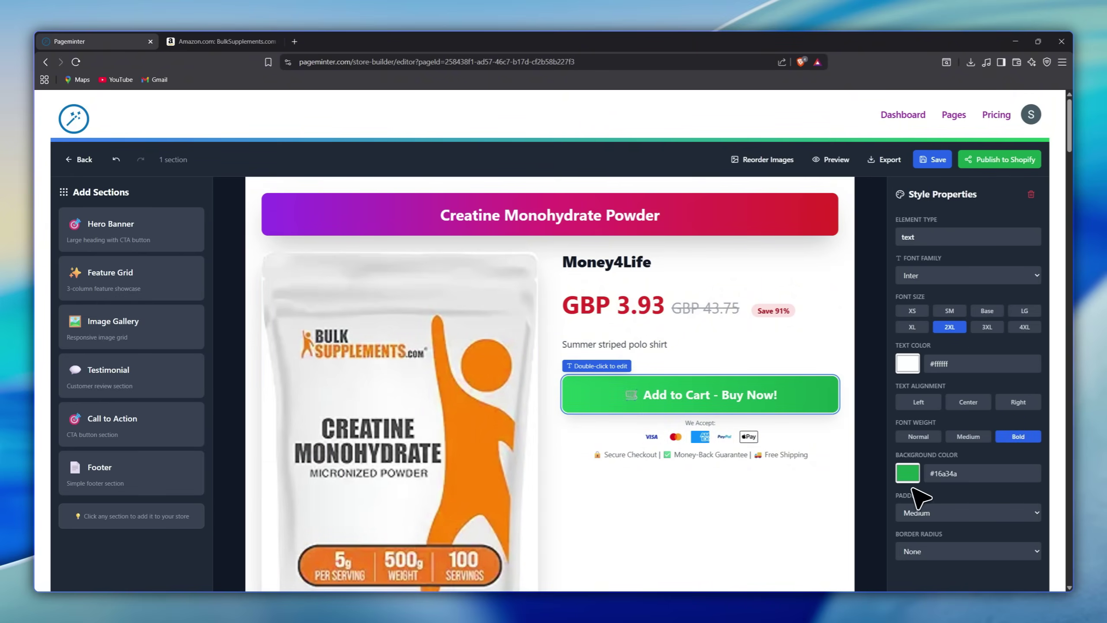
pyautogui.click(906, 475)
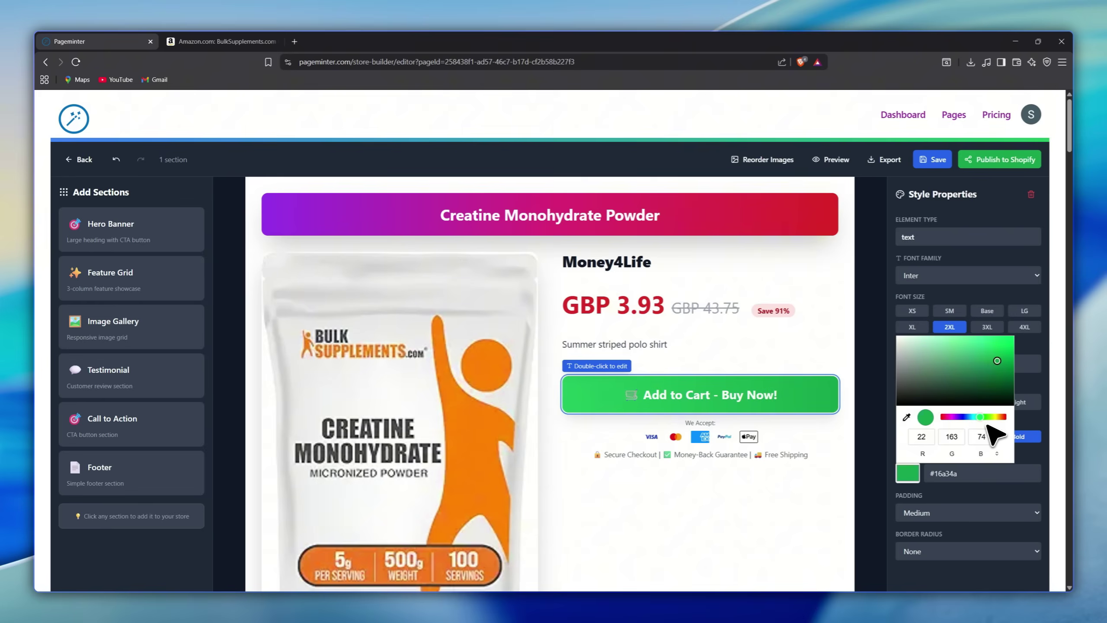
pyautogui.moveTo(995, 425); pyautogui.dragTo(1006, 427)
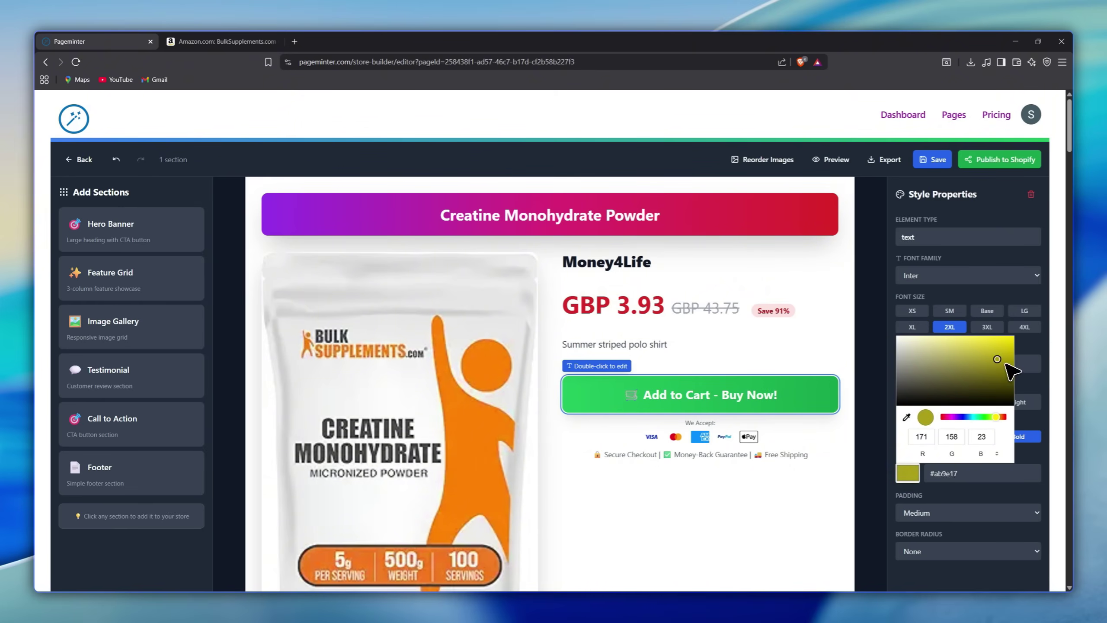
pyautogui.click(1039, 362)
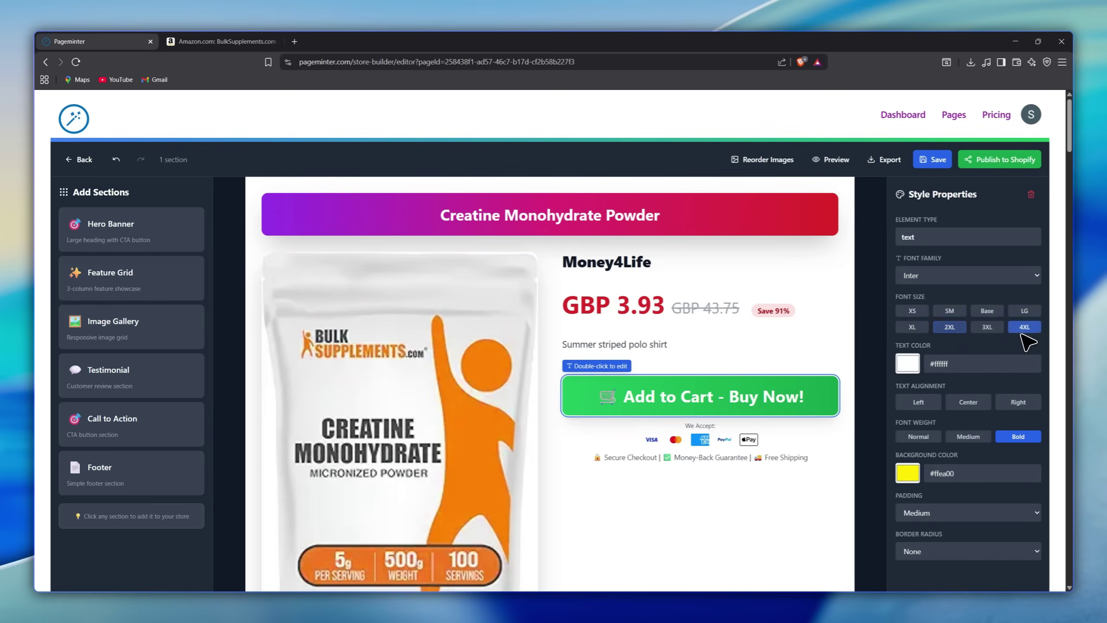
pyautogui.click(949, 278)
pyautogui.click(928, 361)
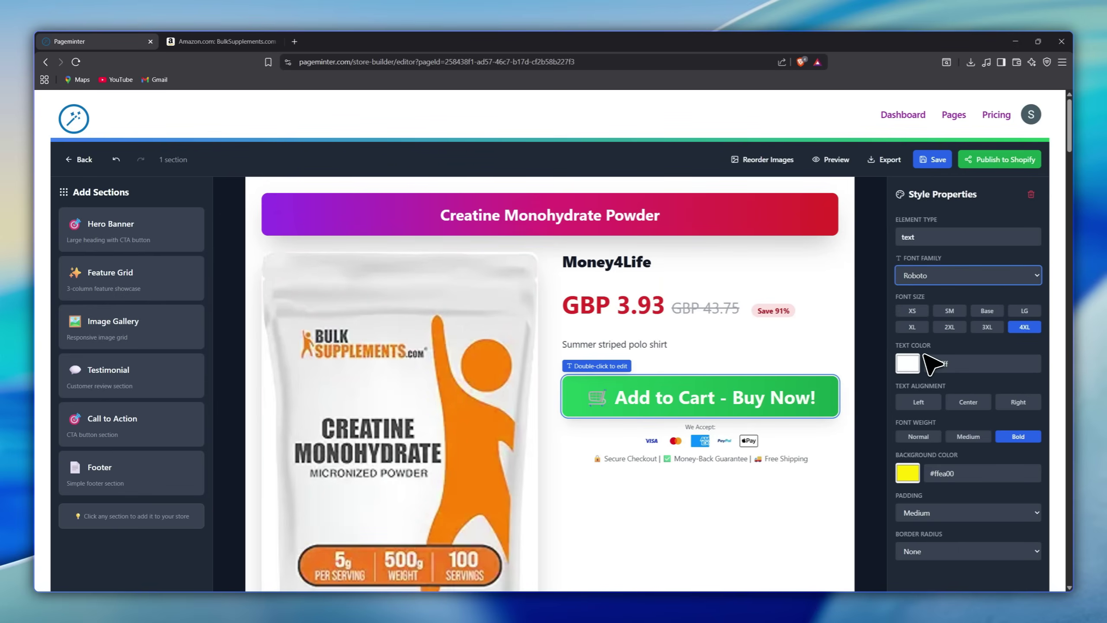
pyautogui.click(960, 514)
pyautogui.click(946, 510)
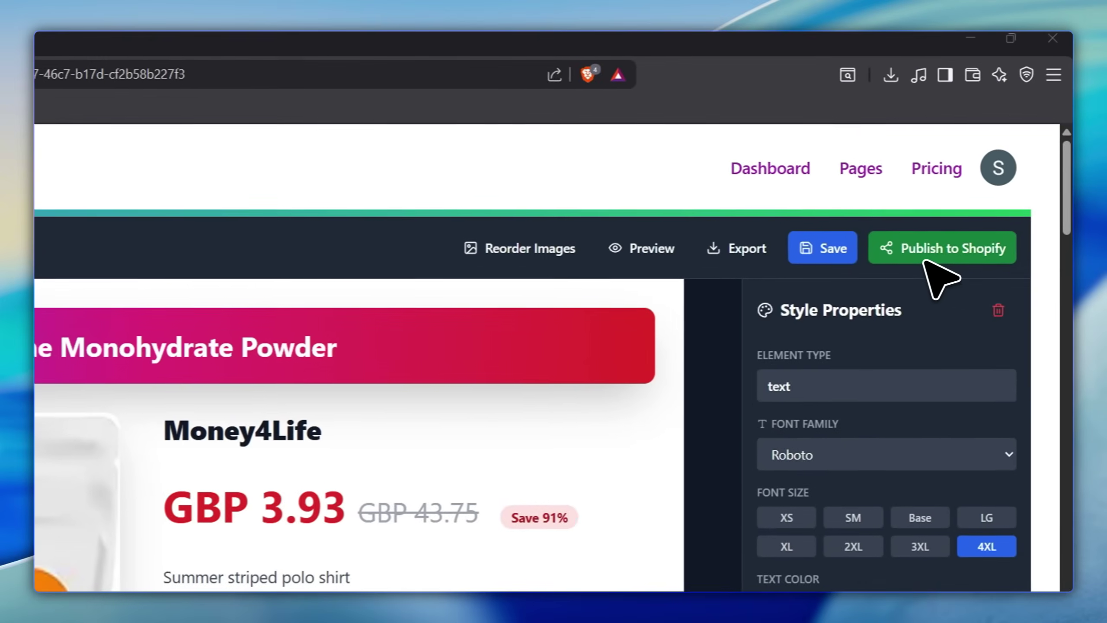
# Open the Publish to Shopify dialog and review the CSV export contents.
pyautogui.click(1015, 160)
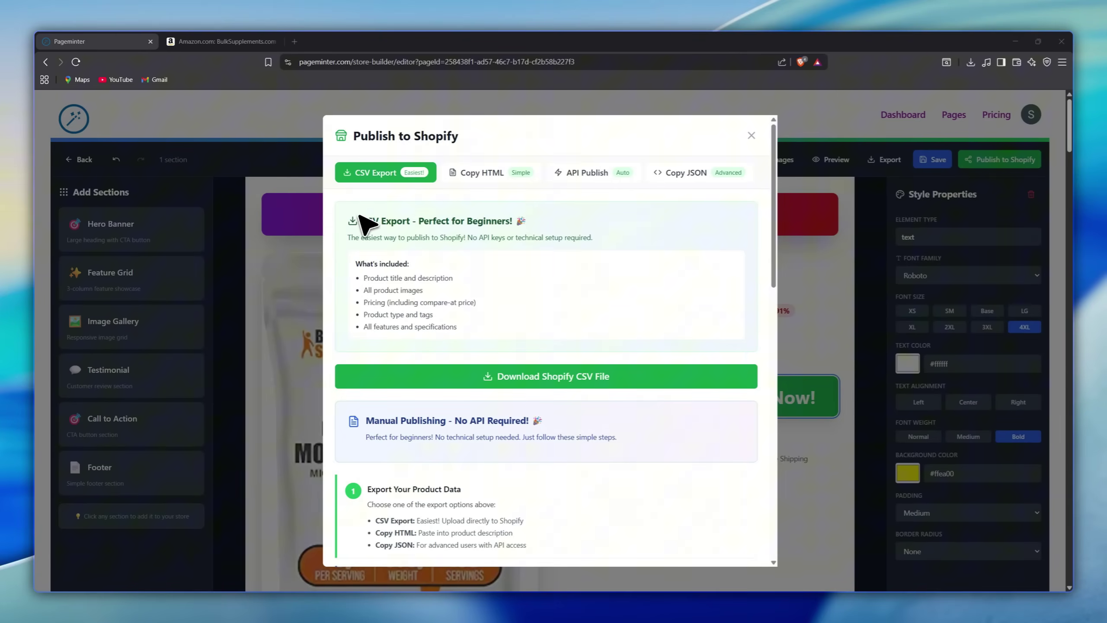
pyautogui.moveTo(355, 262); pyautogui.dragTo(469, 339)
pyautogui.click(469, 339)
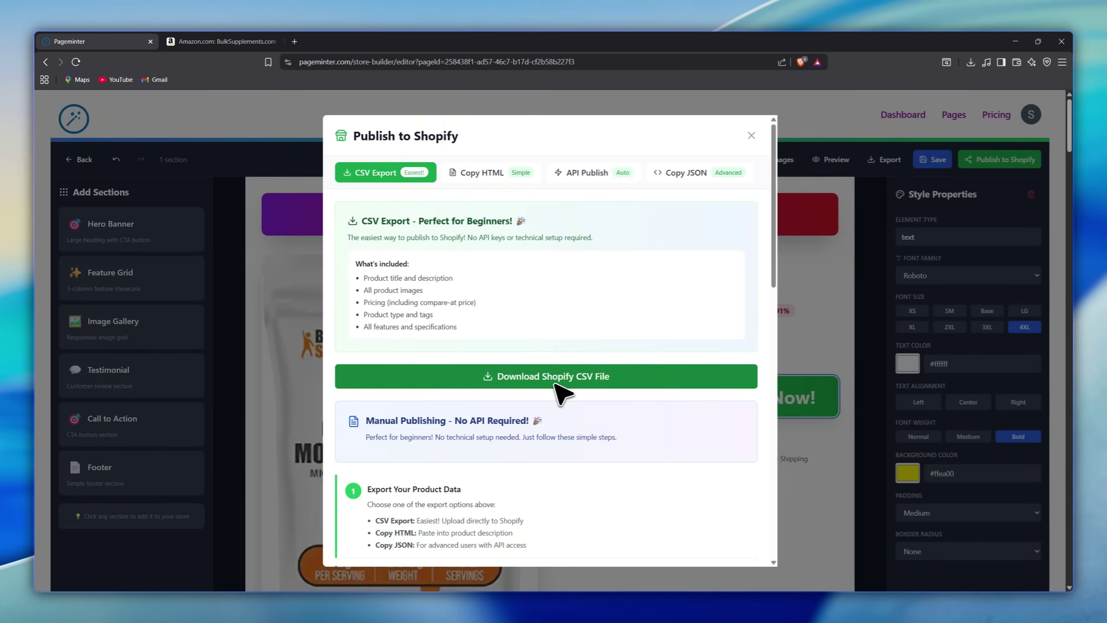
pyautogui.scroll(-10, 545, 473)
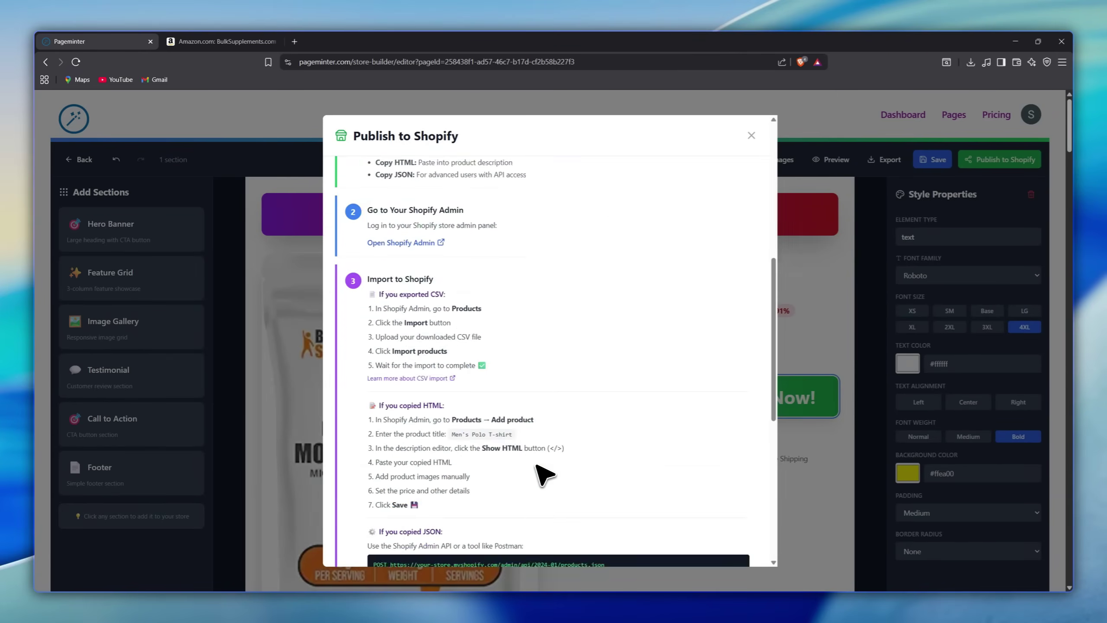
pyautogui.scroll(-2, 545, 473)
pyautogui.scroll(12, 542, 462)
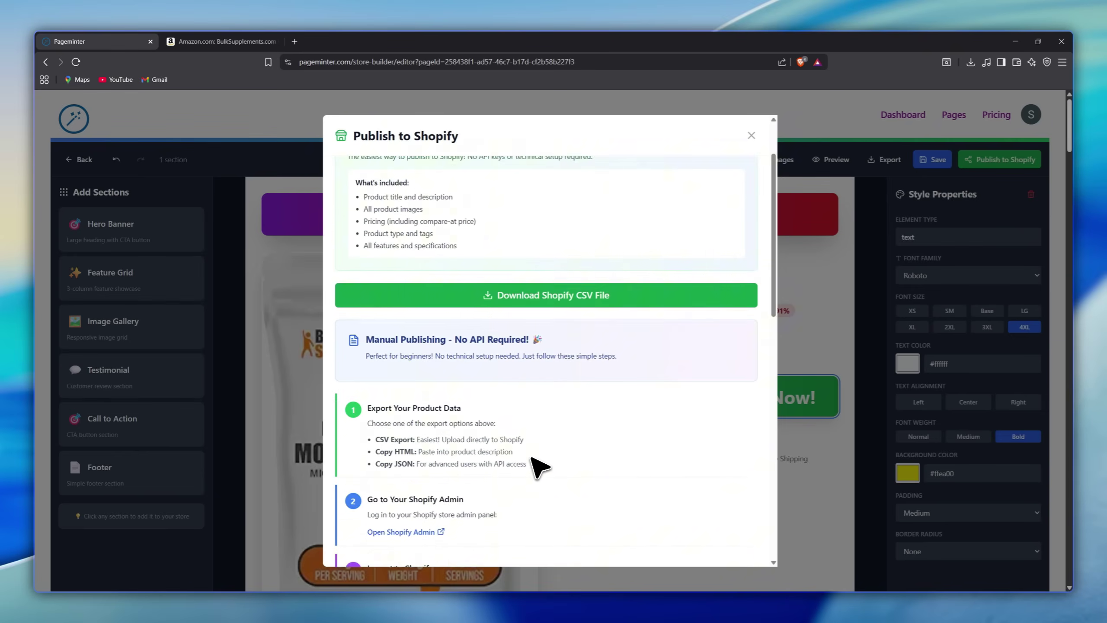
# Look through the Copy HTML publishing steps, then bring up the API Publish connection form.
pyautogui.click(483, 182)
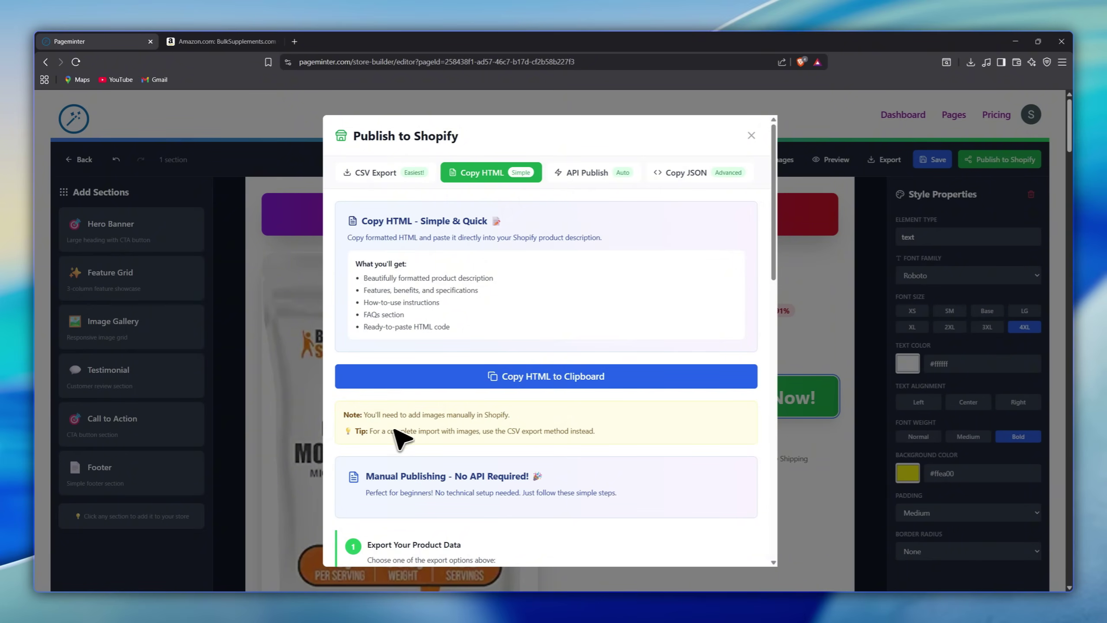
pyautogui.scroll(-2, 371, 432)
pyautogui.scroll(-15, 372, 431)
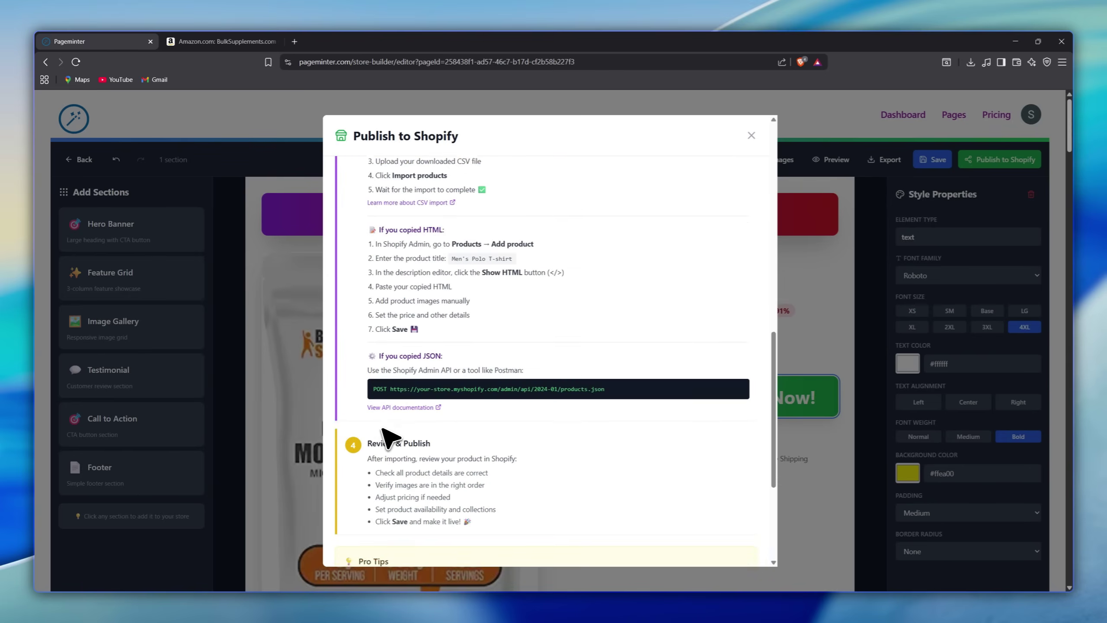
pyautogui.scroll(15, 388, 434)
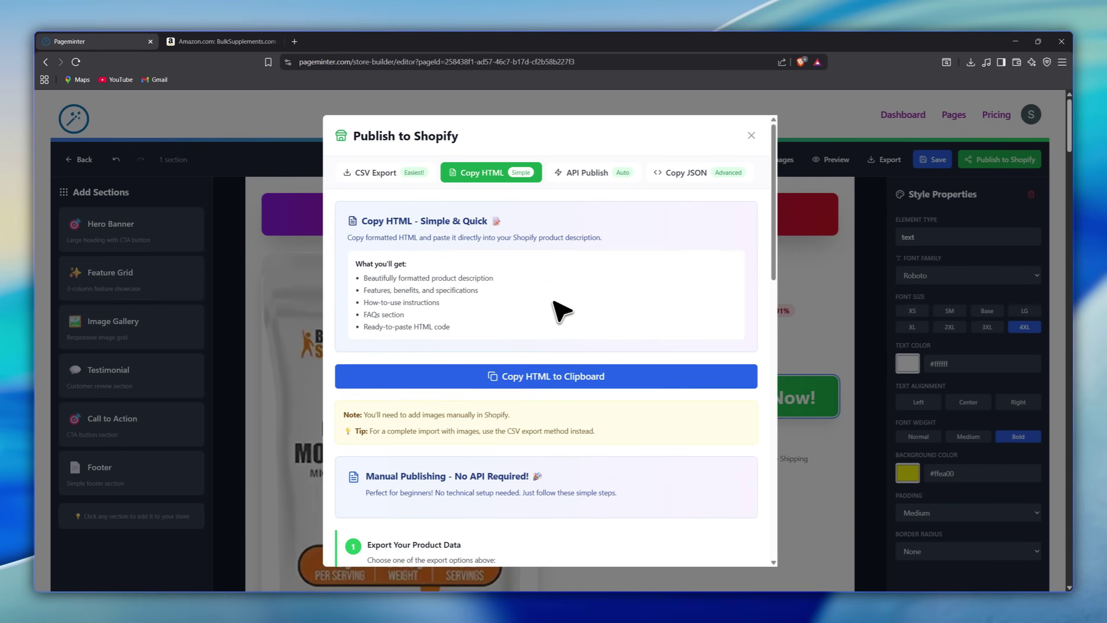
pyautogui.click(586, 175)
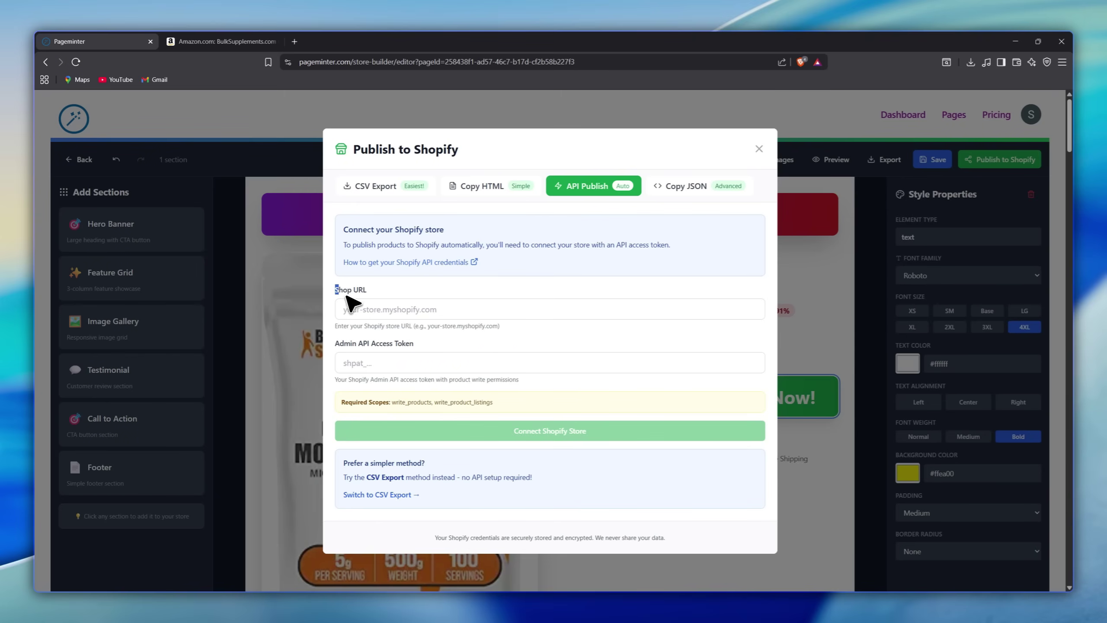
# Inspect the Shop URL and access token fields and the Copy JSON option.
pyautogui.moveTo(347, 296); pyautogui.dragTo(379, 296)
pyautogui.moveTo(336, 345); pyautogui.dragTo(425, 349)
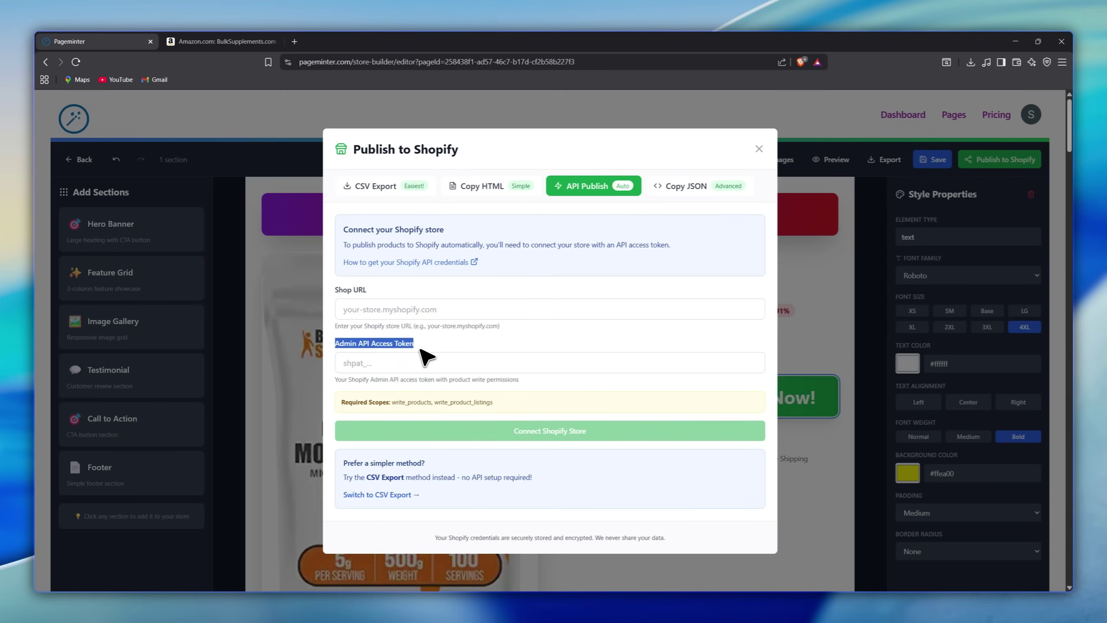
pyautogui.click(411, 363)
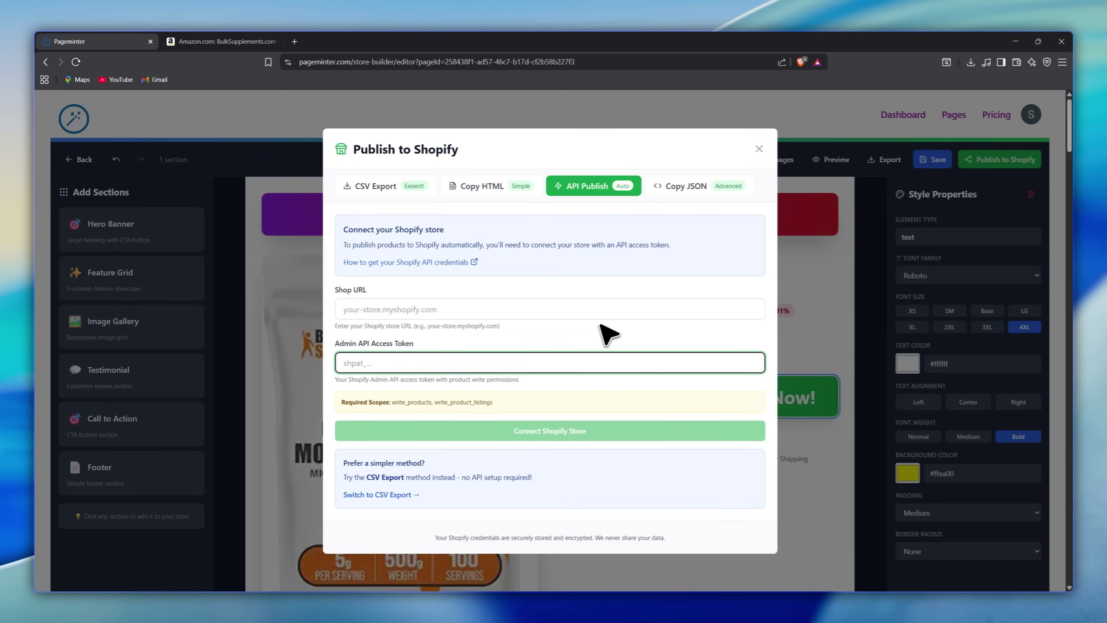
pyautogui.click(693, 188)
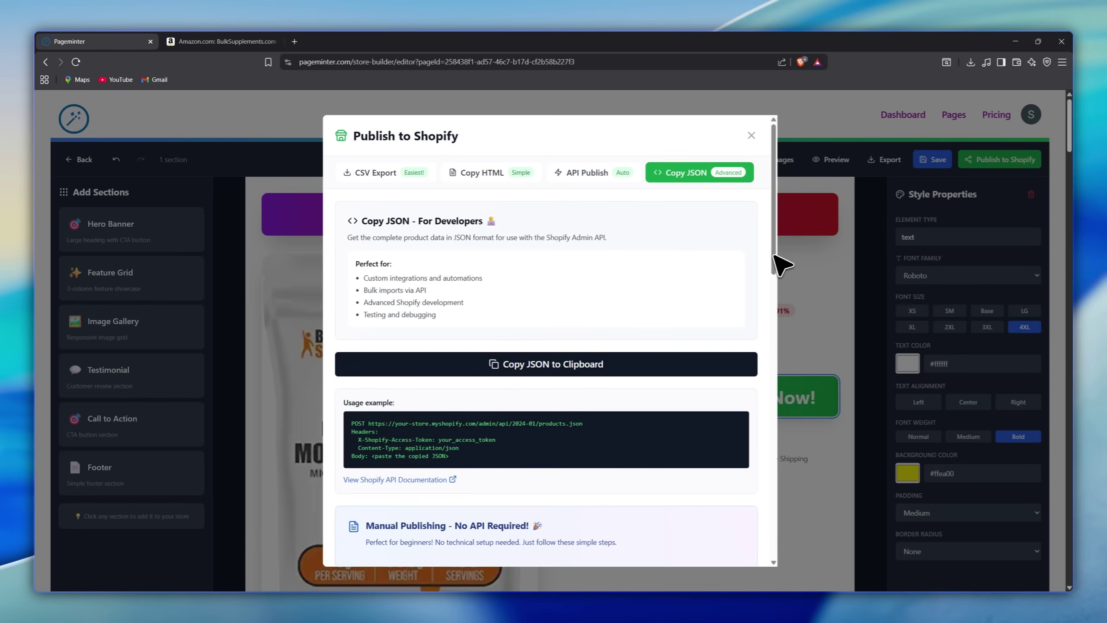
pyautogui.moveTo(773, 264); pyautogui.dragTo(787, 247)
pyautogui.click(601, 176)
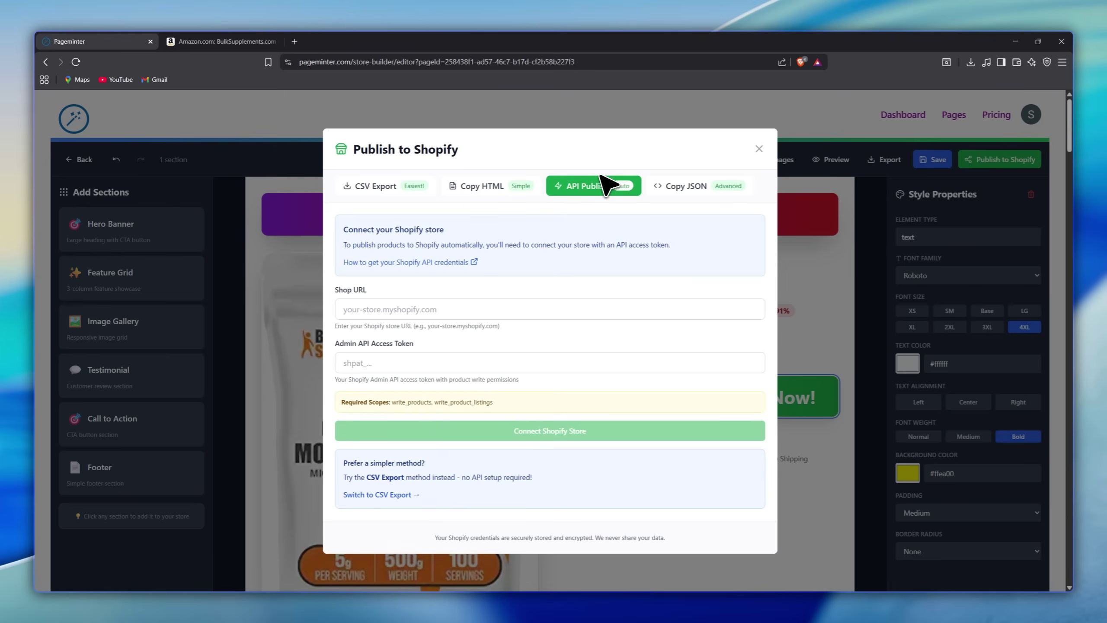
# Paste the shop URL and admin API access token, then connect the Shopify store.
pyautogui.click(367, 310)
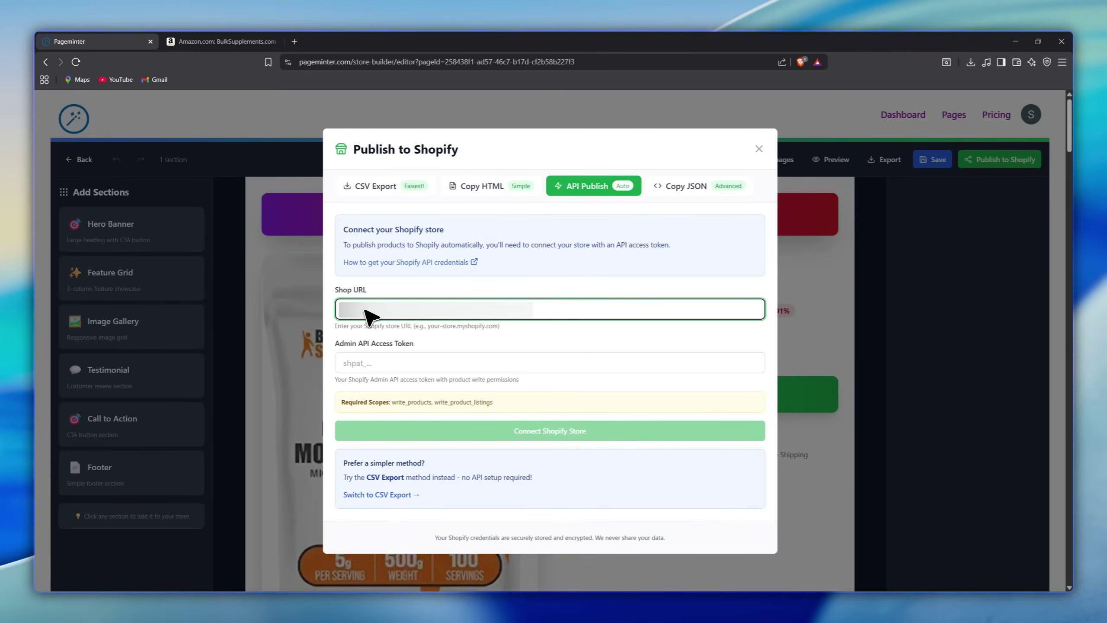
pyautogui.rightClick(378, 312)
pyautogui.click(402, 433)
pyautogui.click(359, 369)
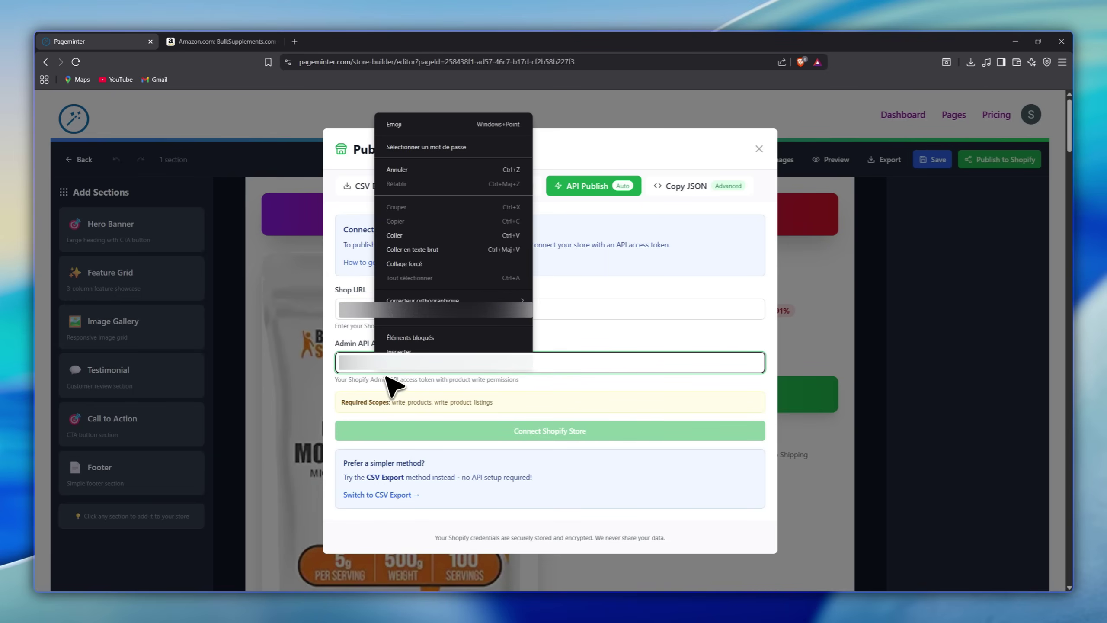
pyautogui.rightClick(377, 371)
pyautogui.click(420, 240)
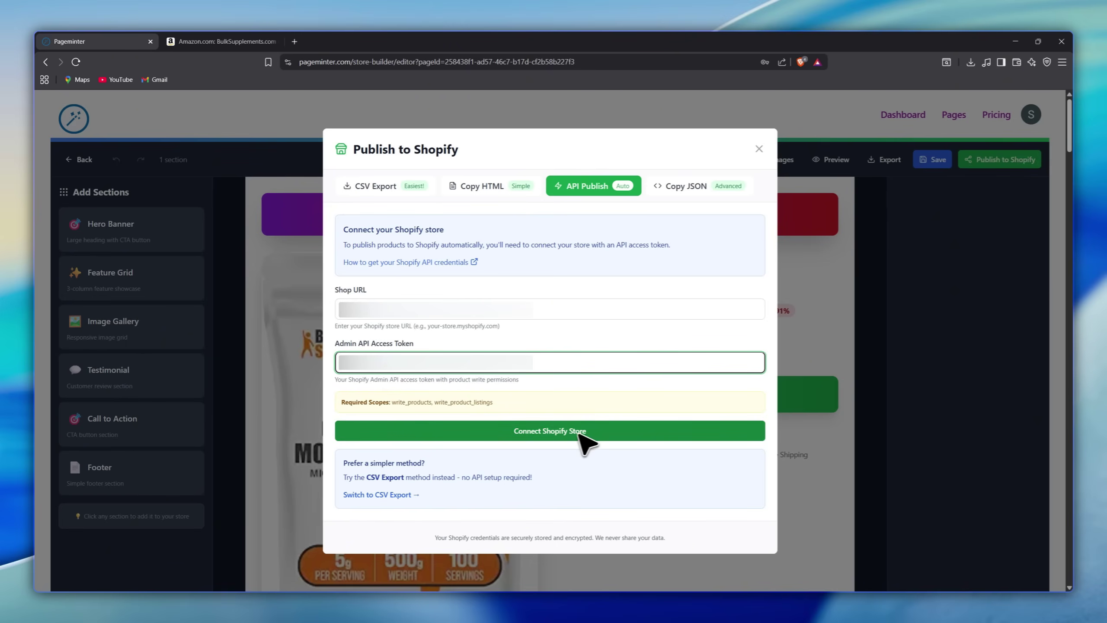
pyautogui.click(541, 436)
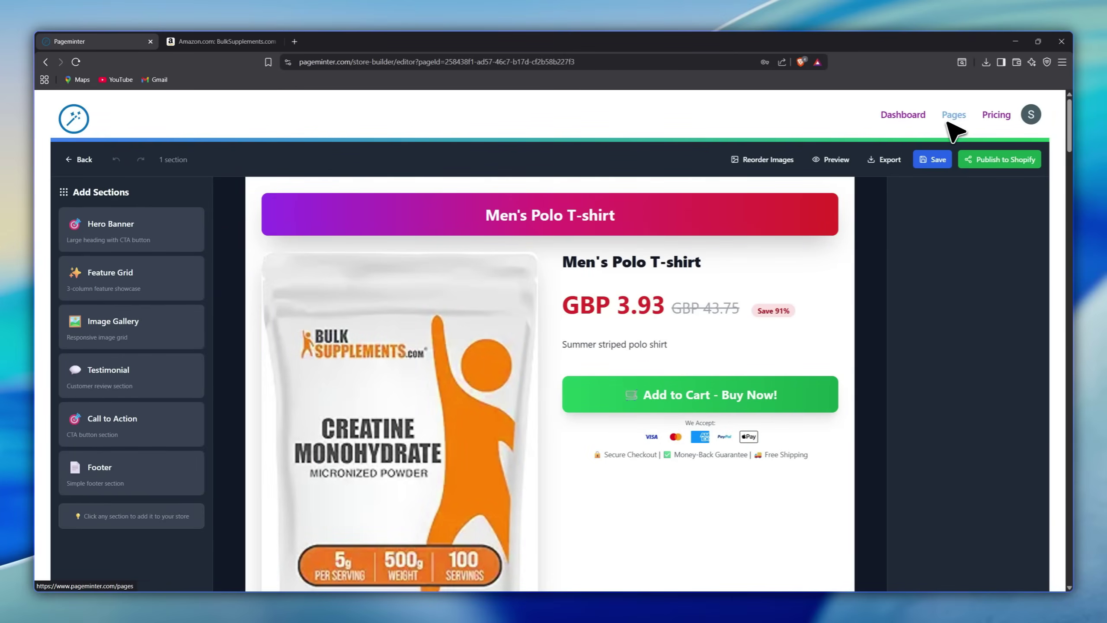
# Open PageMinter's pricing page via the Pages list.
pyautogui.click(950, 115)
pyautogui.scroll(-10, 894, 432)
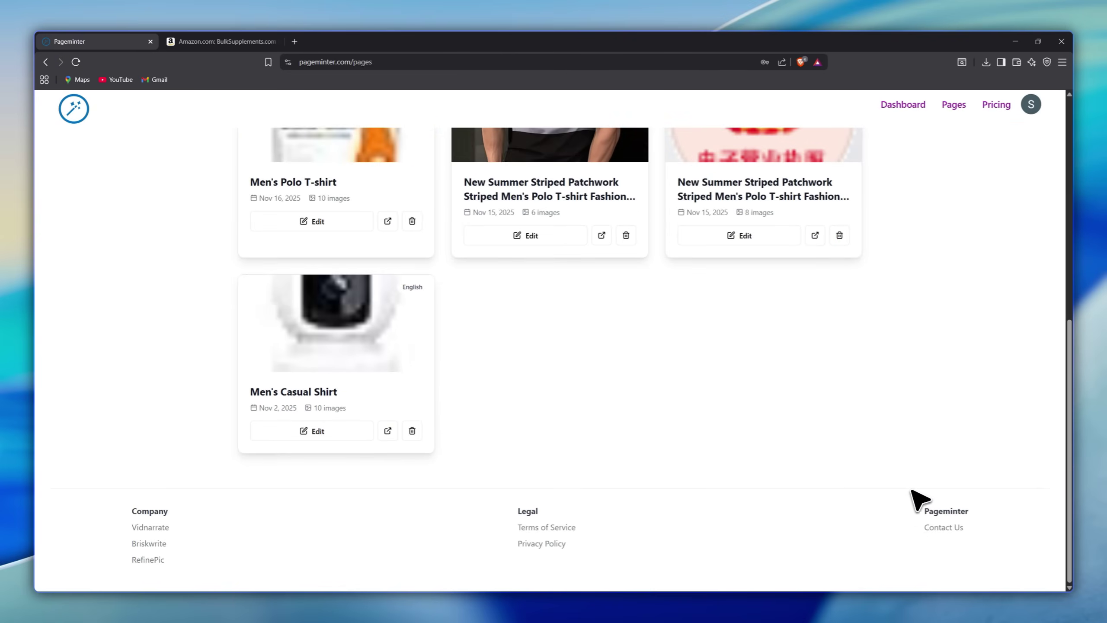
pyautogui.scroll(4, 910, 514)
pyautogui.scroll(6, 904, 523)
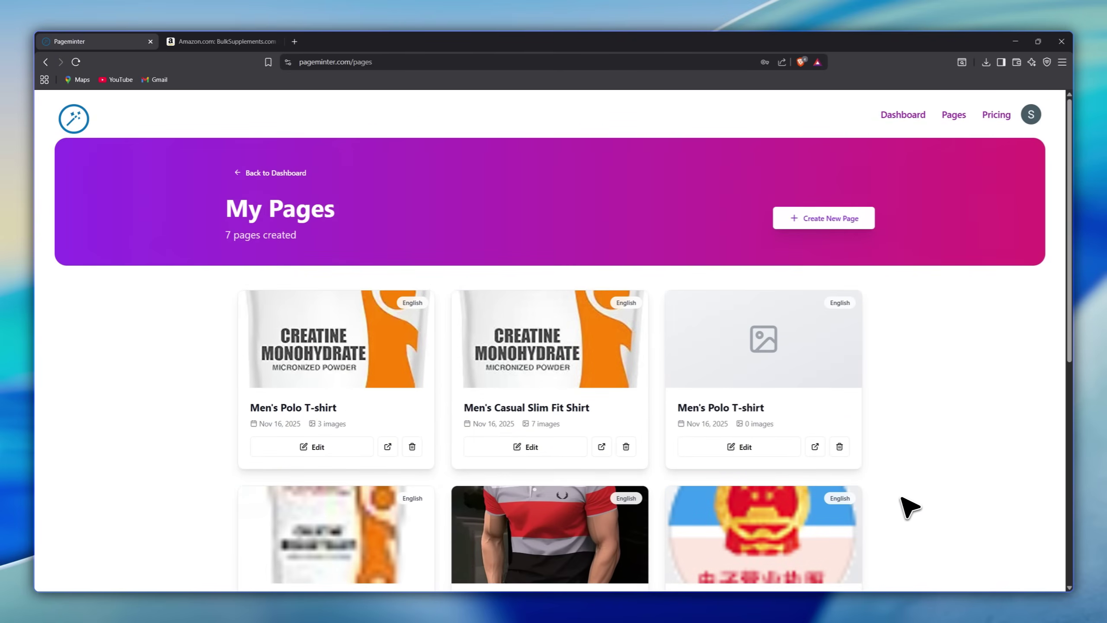
pyautogui.click(995, 116)
pyautogui.scroll(-1, 959, 148)
pyautogui.scroll(-3, 566, 318)
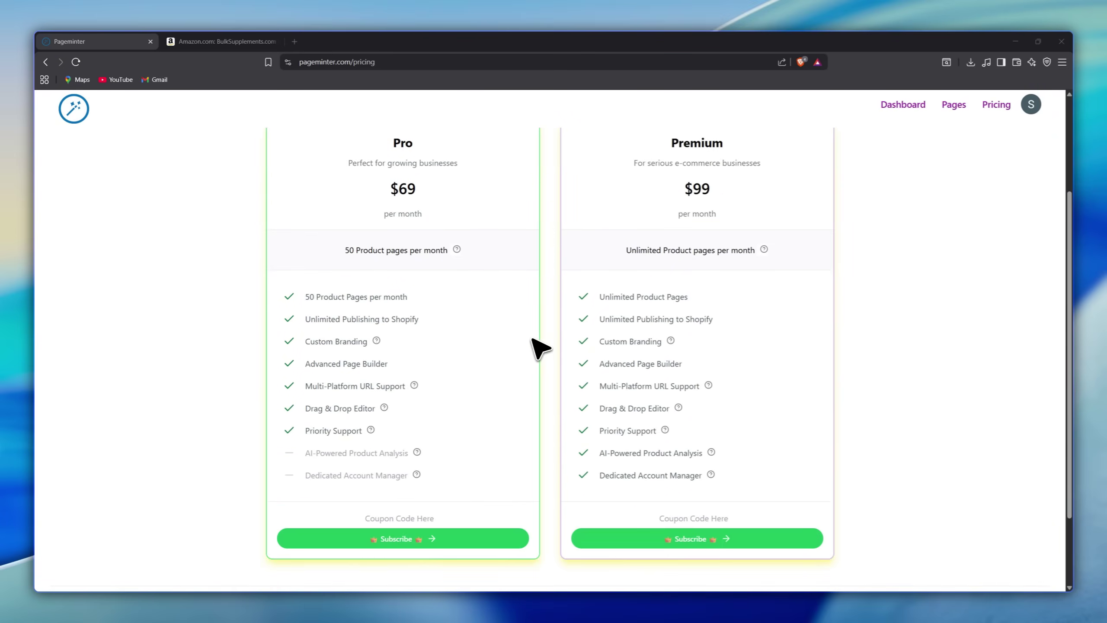
# Review the $69 Pro plan: 50 monthly pages, Unlimited Shopify publishing, Custom Branding, Priority Support.
pyautogui.doubleClick(410, 143)
pyautogui.click(435, 154)
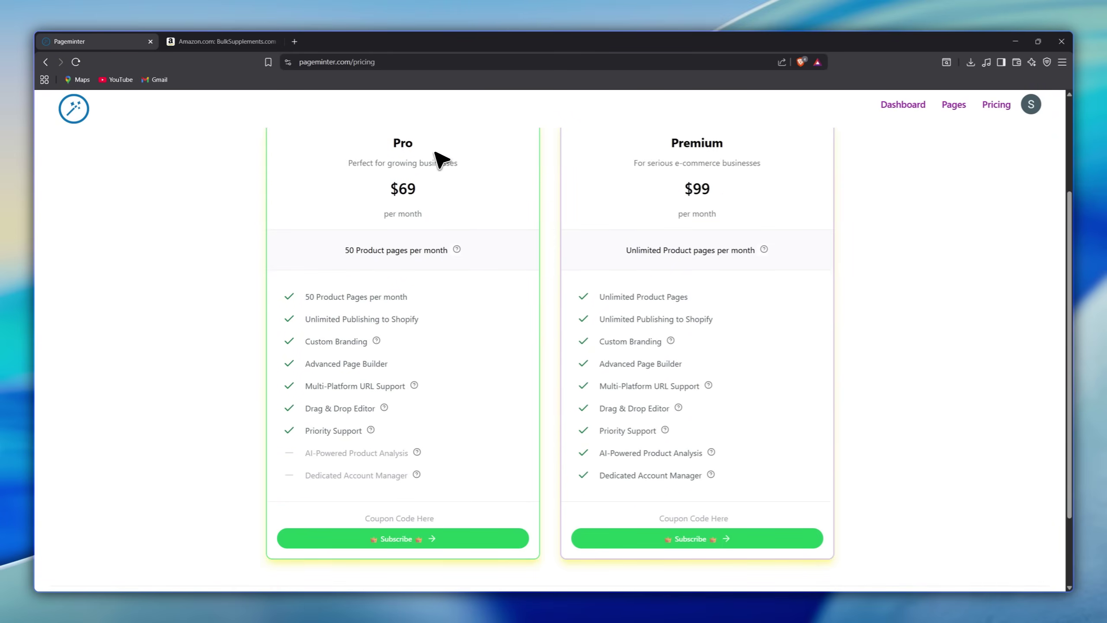
pyautogui.doubleClick(397, 192)
pyautogui.click(434, 208)
pyautogui.moveTo(310, 300); pyautogui.dragTo(396, 295)
pyautogui.click(399, 320)
pyautogui.moveTo(306, 319); pyautogui.dragTo(435, 329)
pyautogui.click(435, 330)
pyautogui.moveTo(314, 342); pyautogui.dragTo(383, 351)
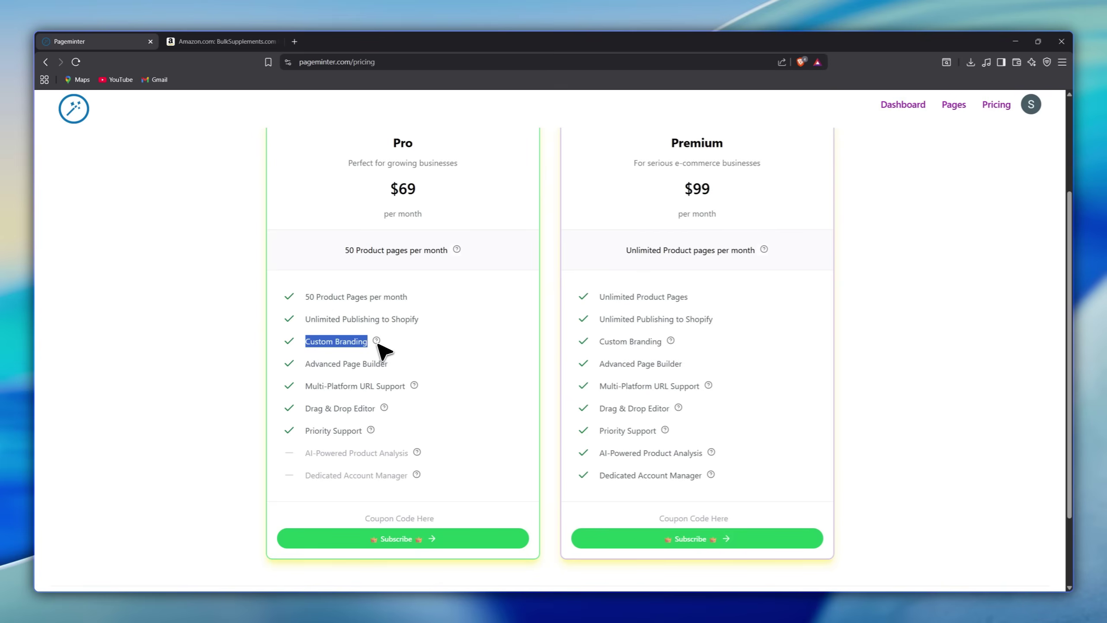
pyautogui.click(400, 356)
pyautogui.moveTo(316, 365); pyautogui.dragTo(393, 440)
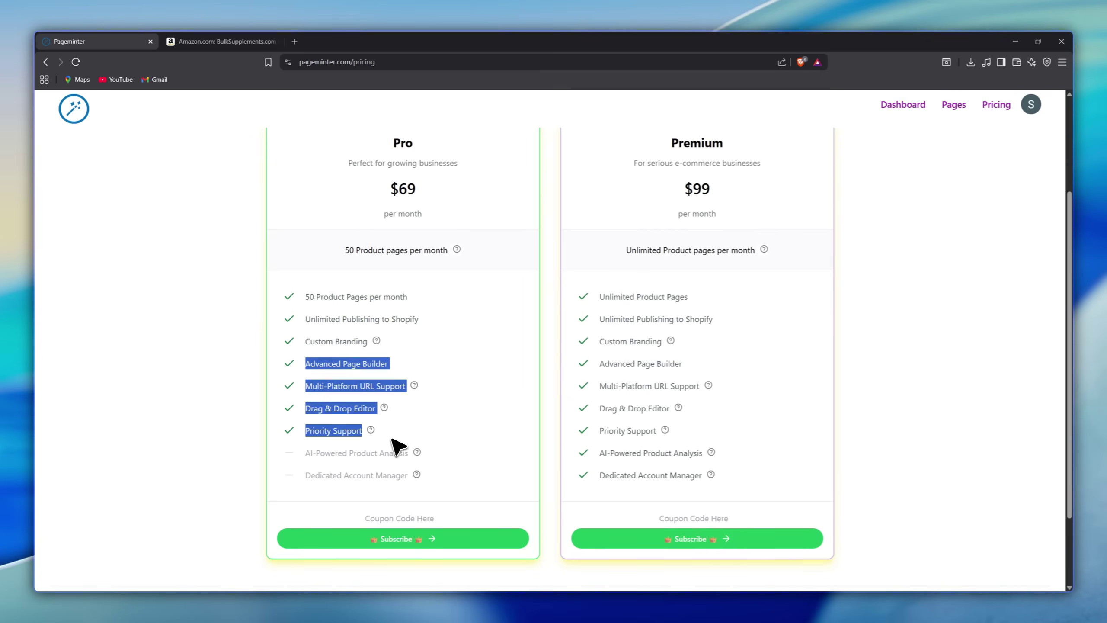
pyautogui.click(366, 422)
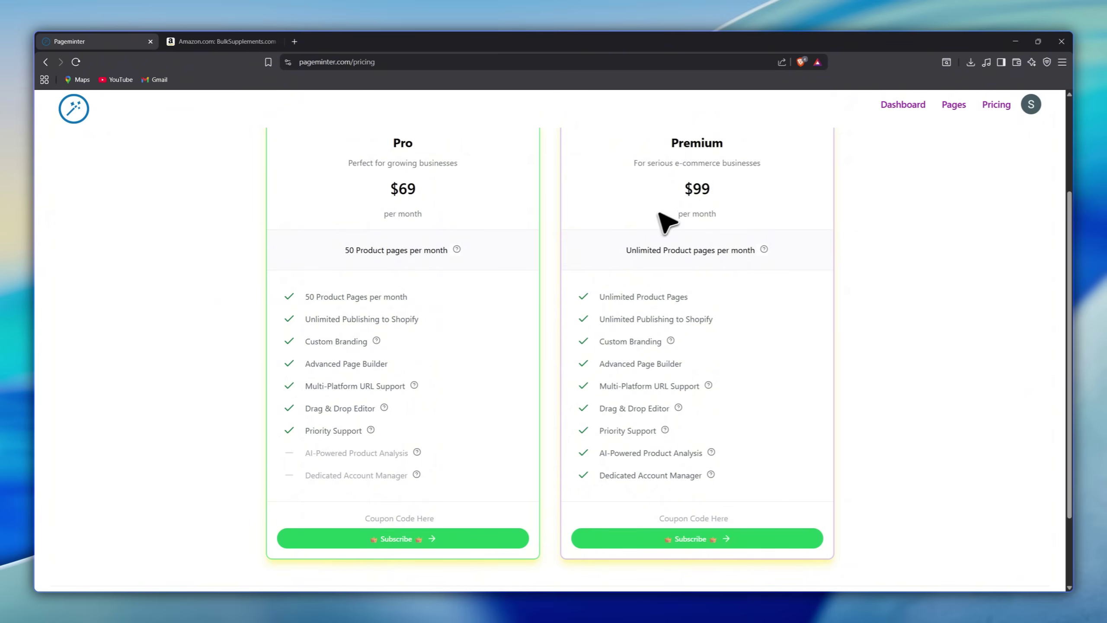
# Review the $99 Premium plan's unlimited product pages, unlimited Shopify publishing and Custom Branding.
pyautogui.moveTo(671, 143); pyautogui.dragTo(735, 148)
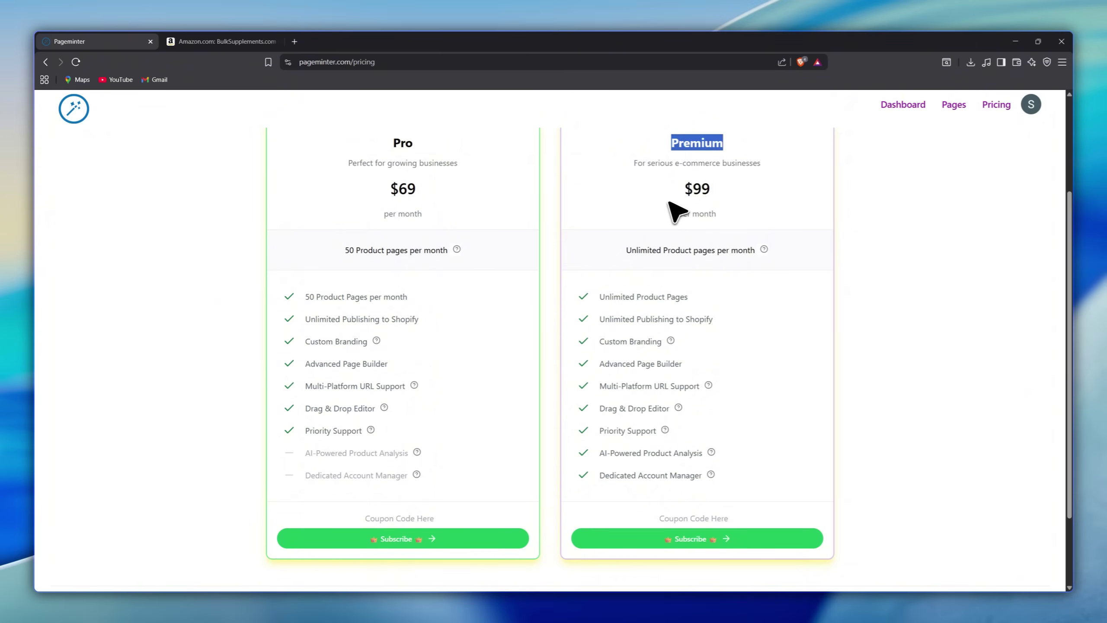
pyautogui.moveTo(682, 189); pyautogui.dragTo(732, 198)
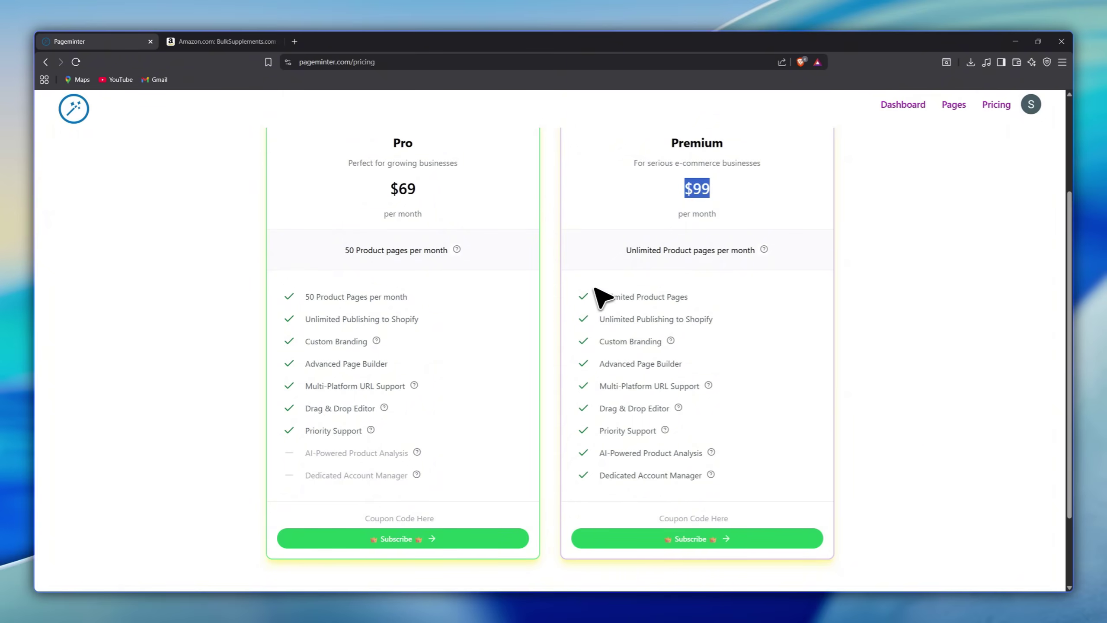
pyautogui.moveTo(604, 301); pyautogui.dragTo(712, 291)
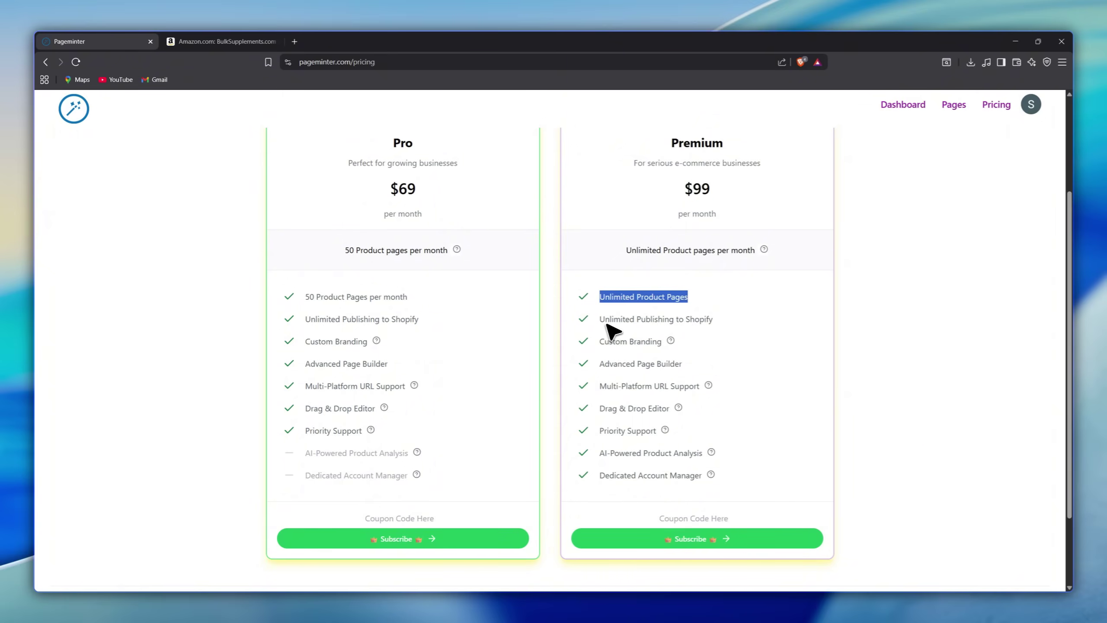
pyautogui.moveTo(601, 322); pyautogui.dragTo(715, 315)
pyautogui.moveTo(600, 342); pyautogui.dragTo(658, 340)
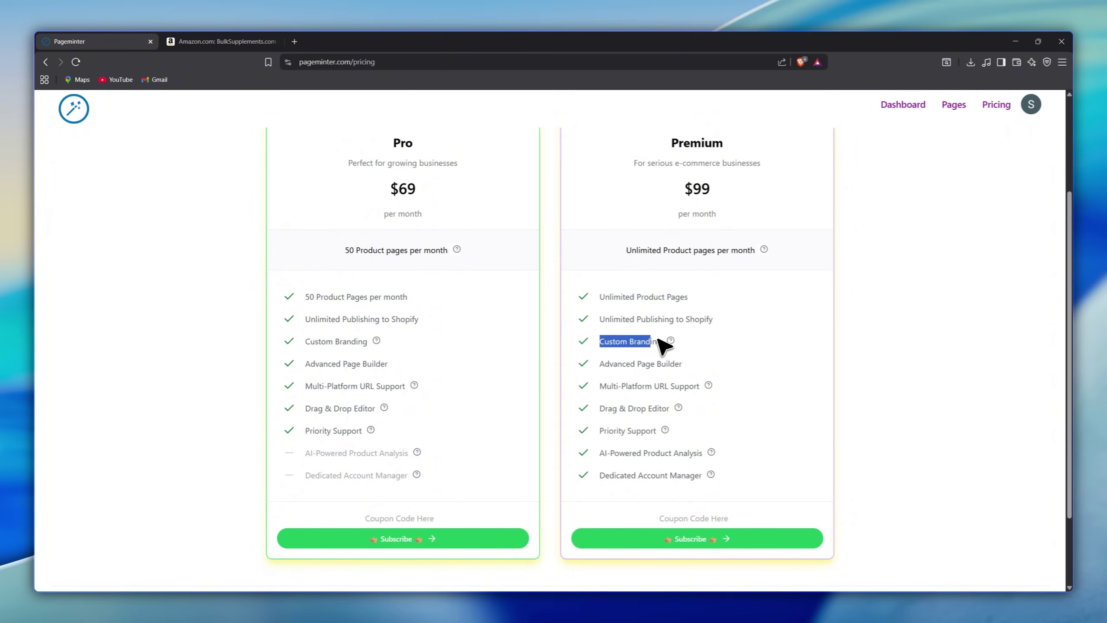